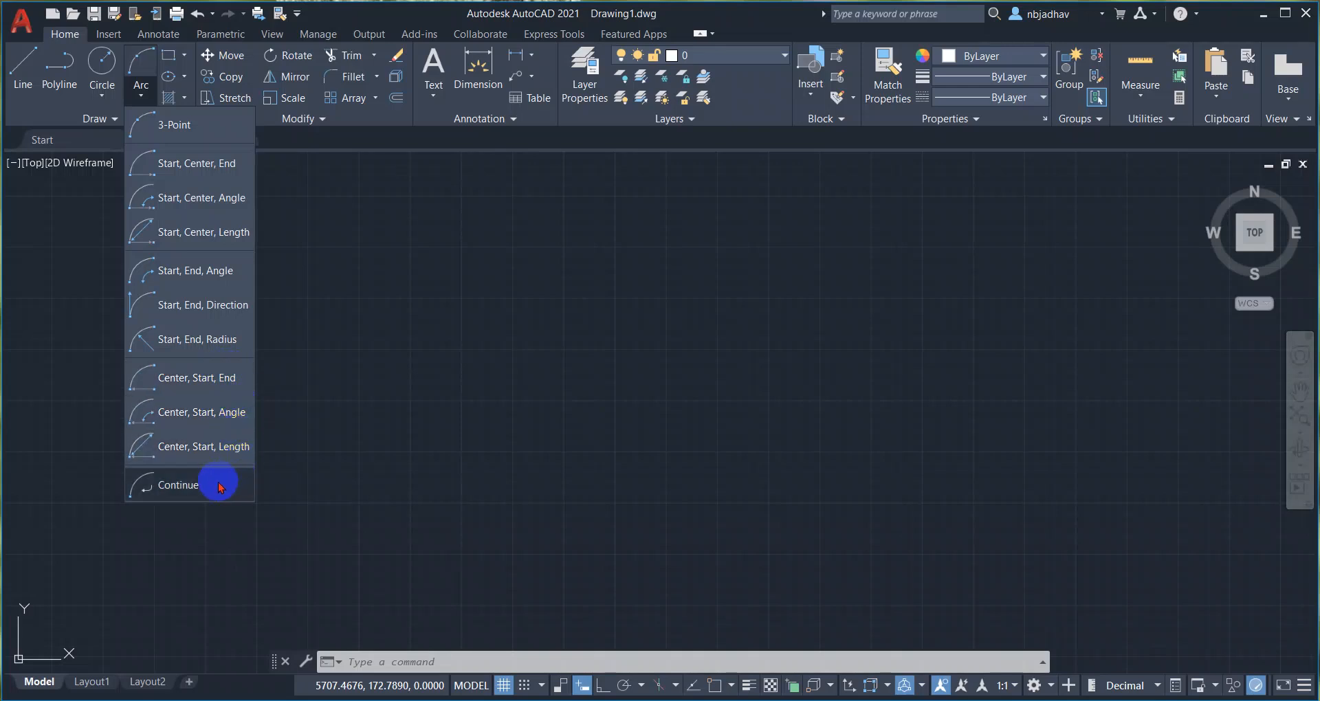
left_click(214, 182)
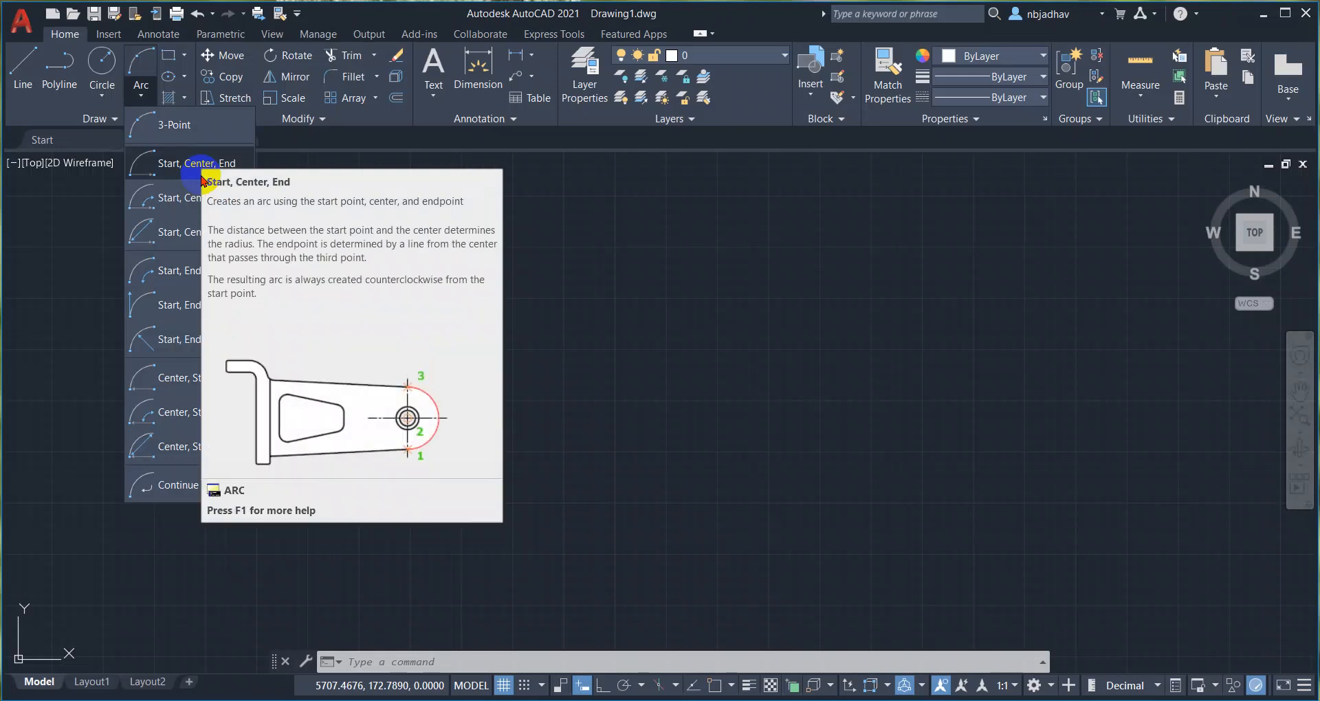
left_click(203, 180)
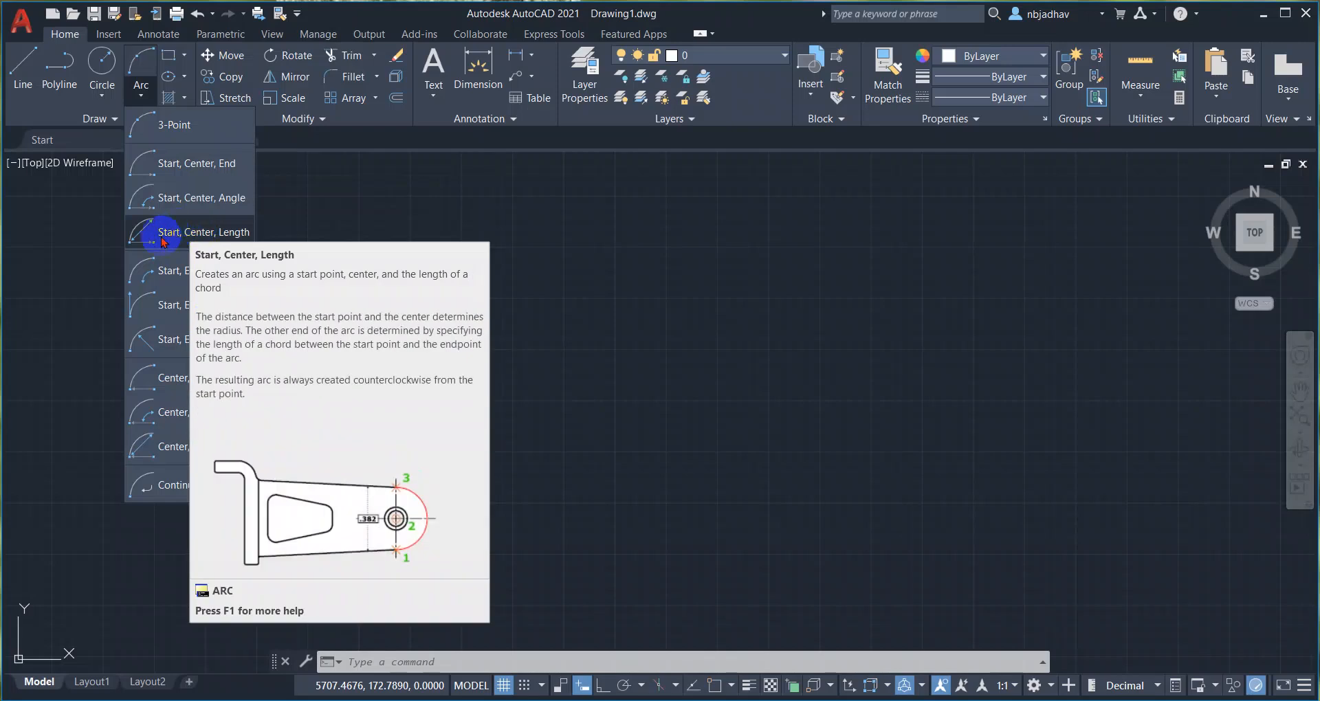
left_click(207, 232)
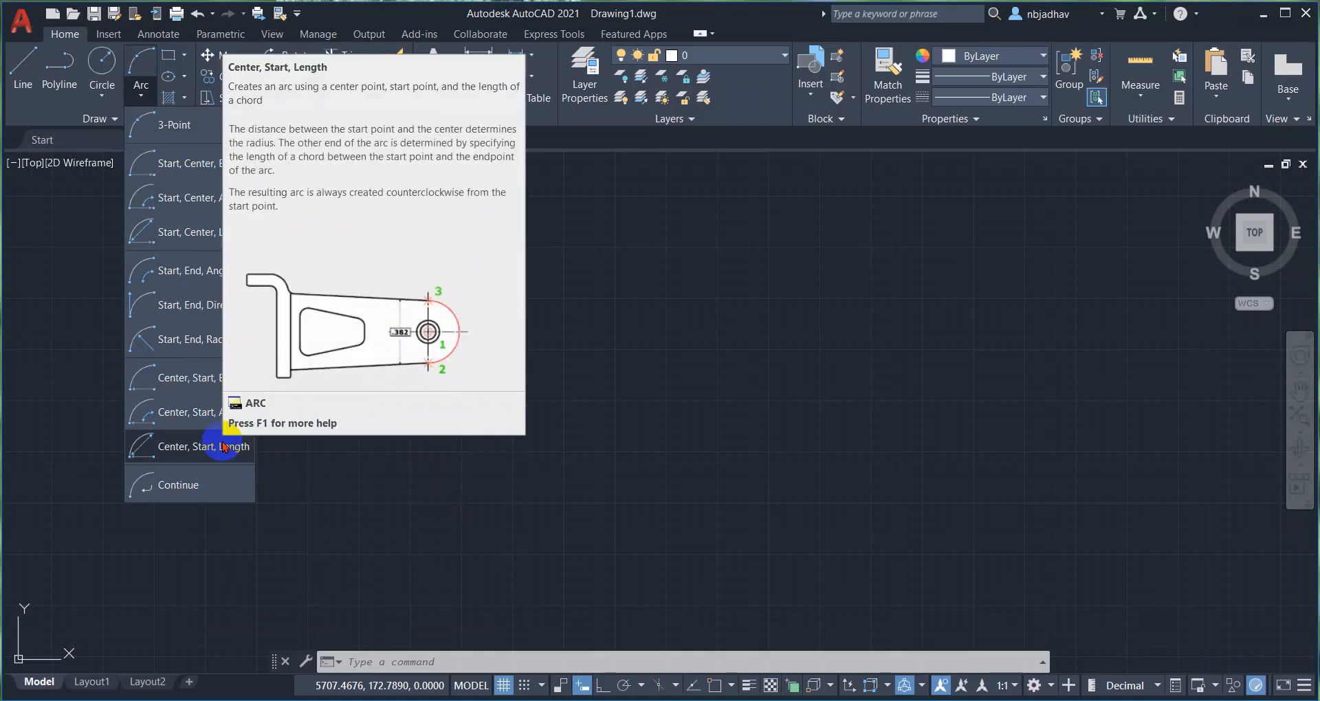
left_click(224, 447)
left_click(224, 447)
left_click(225, 447)
- Draw a 3-Point arc bulging upward, with the second point about 1000 units from the start at 24° and the end about 796 units further
left_click(185, 128)
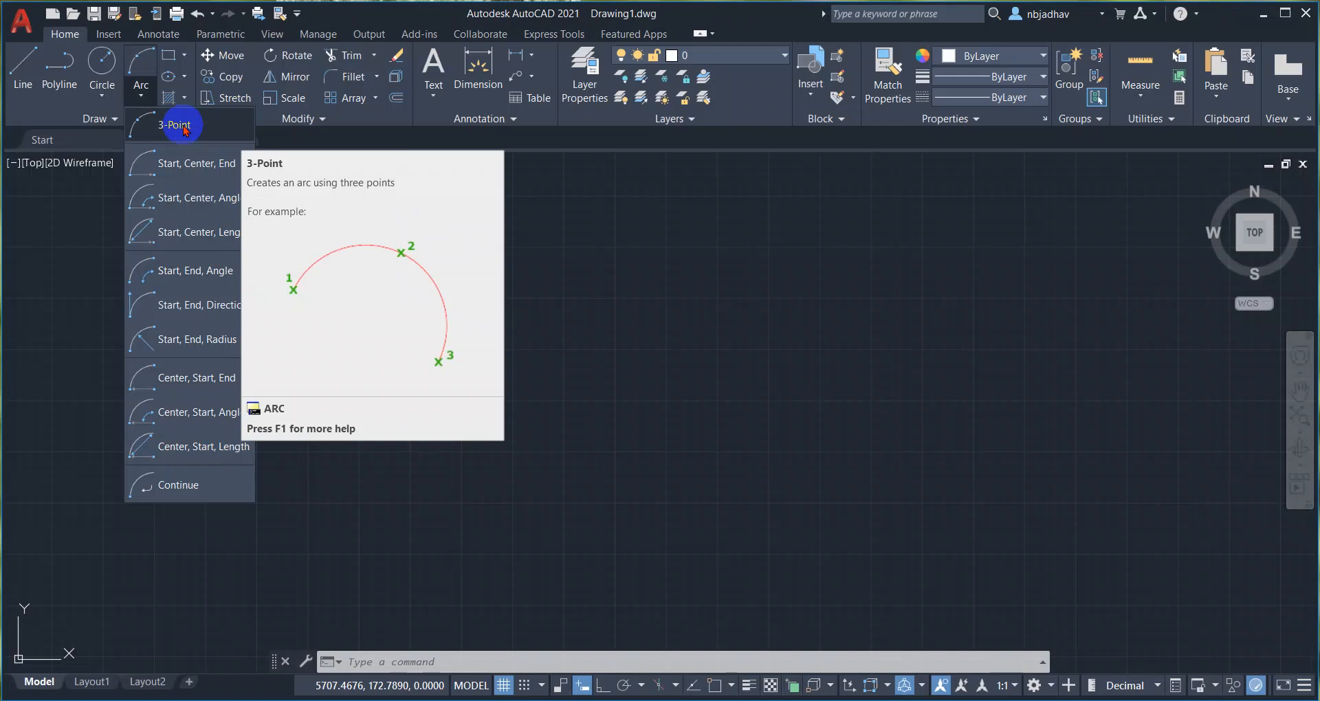
left_click(185, 129)
left_click(185, 129)
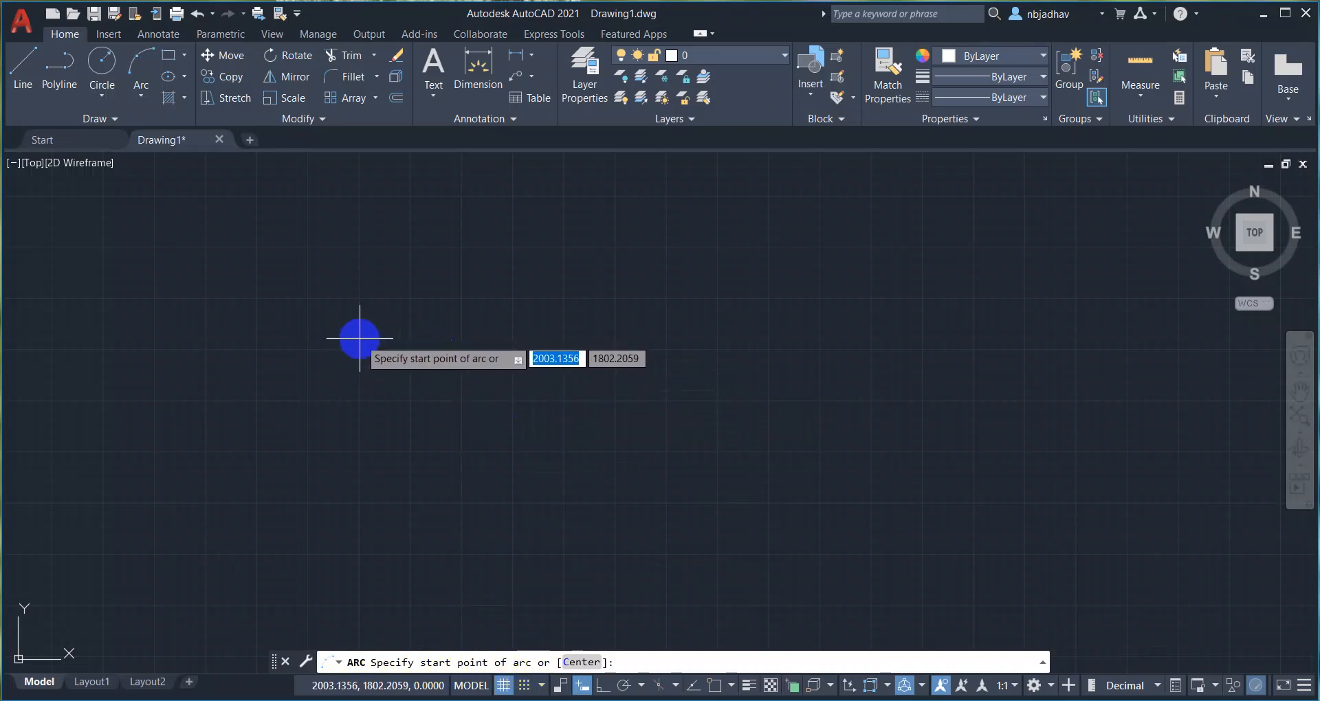
left_click(274, 320)
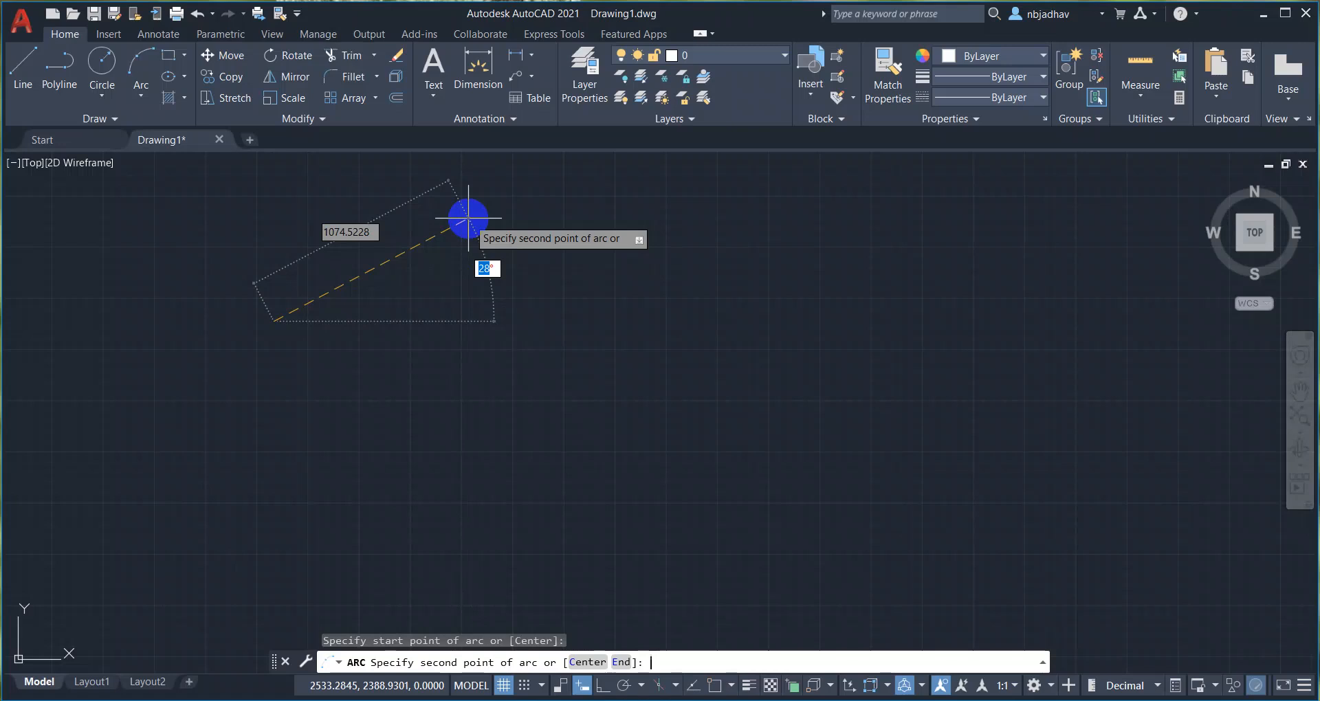
key("Tab")
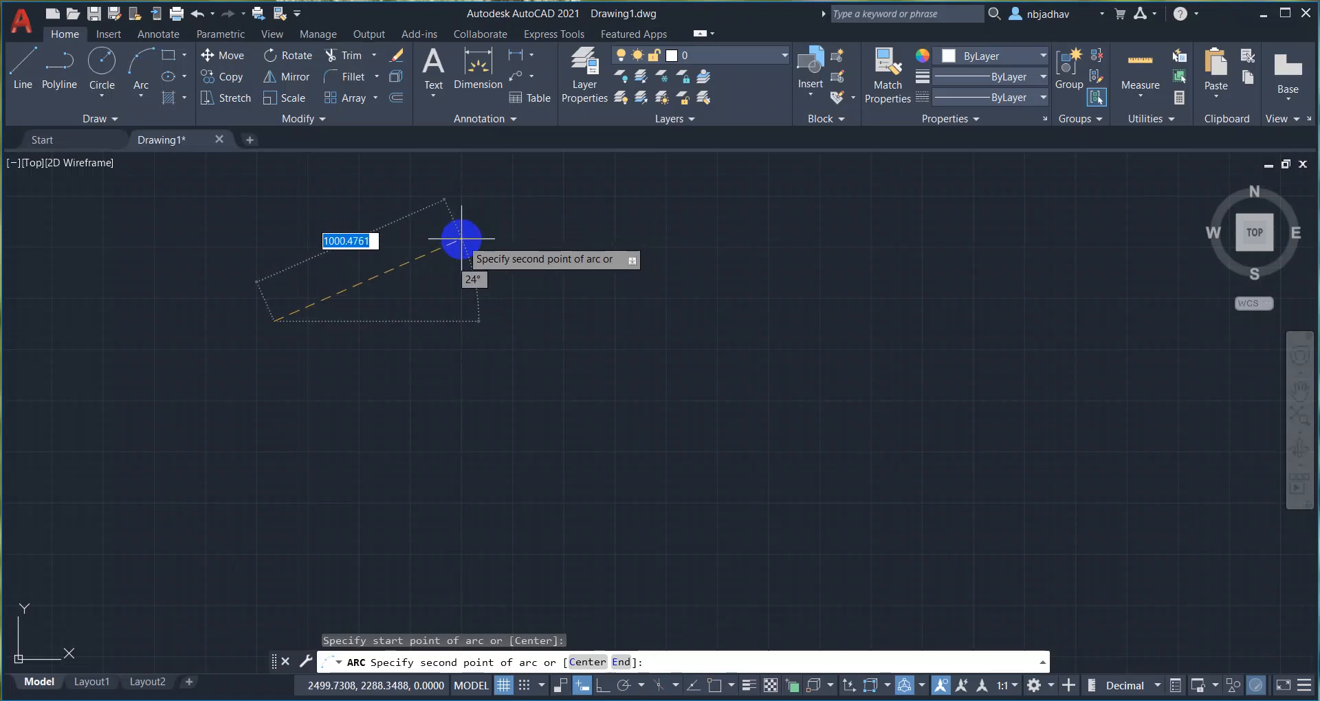
left_click(461, 239)
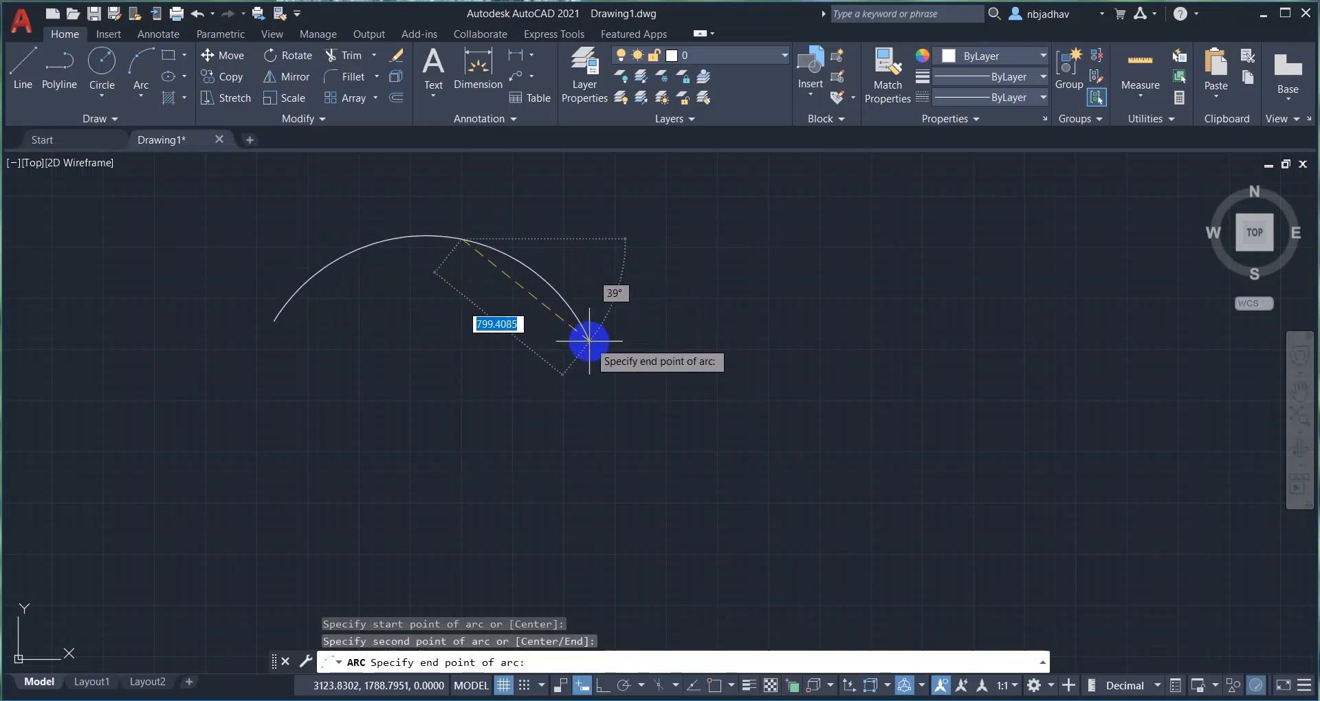
key("Tab")
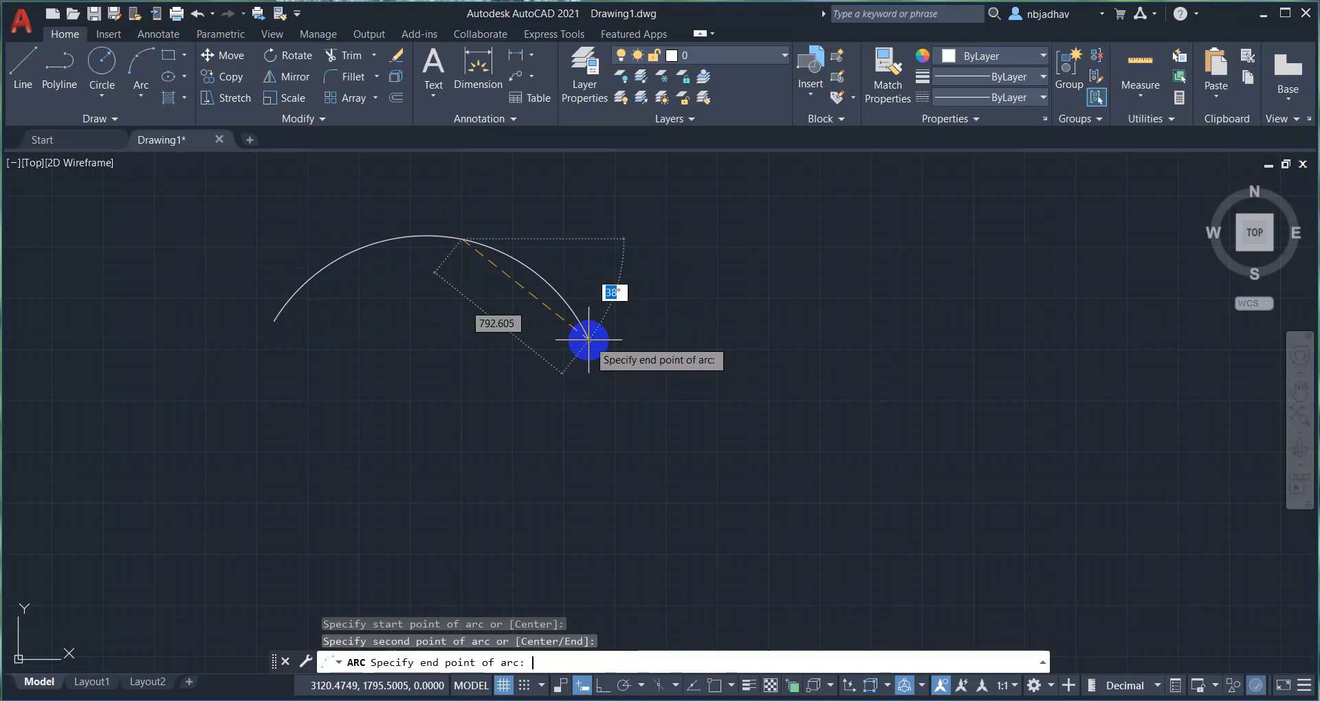
key("Tab")
key("Tab")
key("Tab")
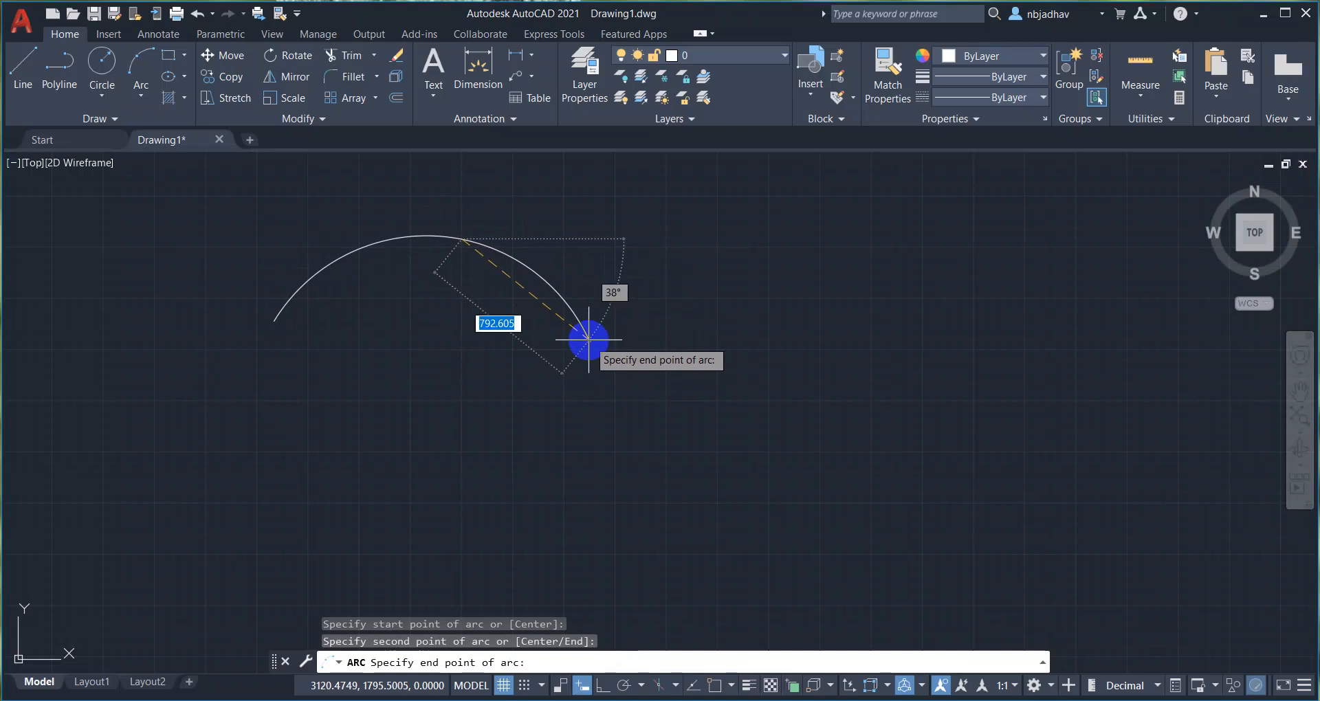
key("Tab")
key("Tab")
key("Tab")
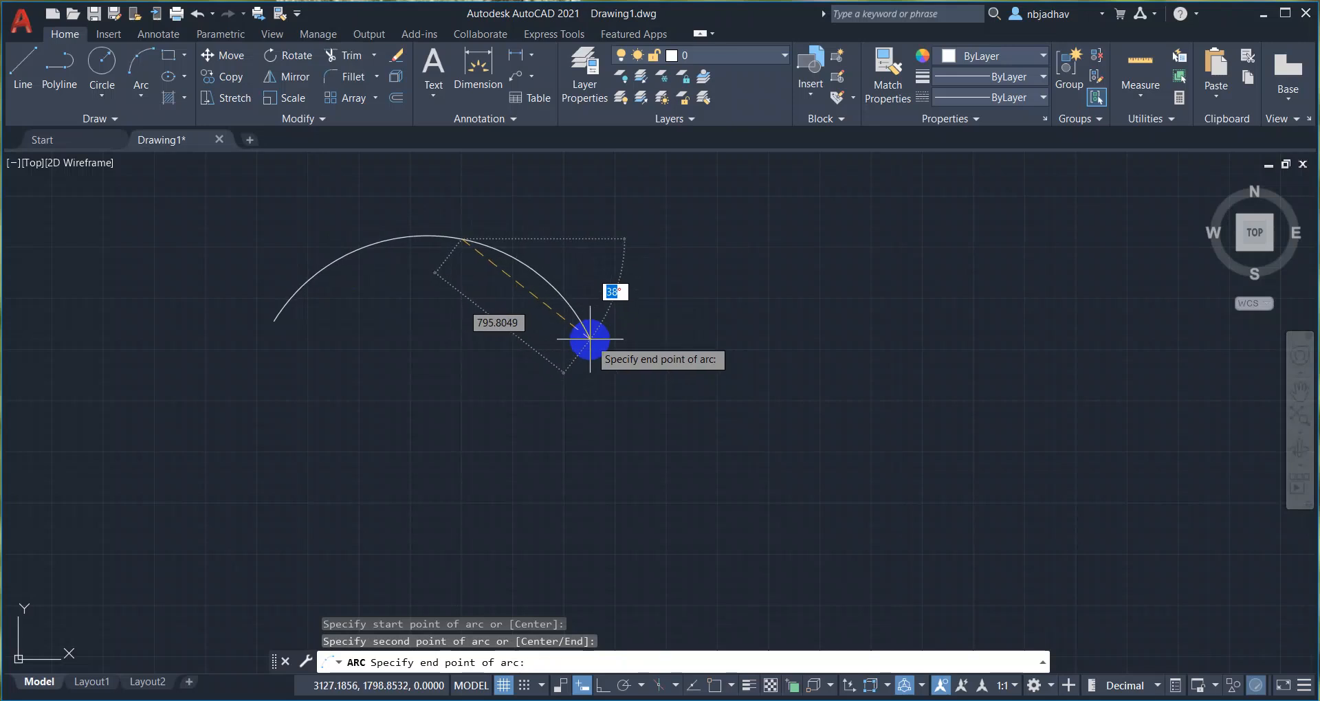
left_click(589, 338)
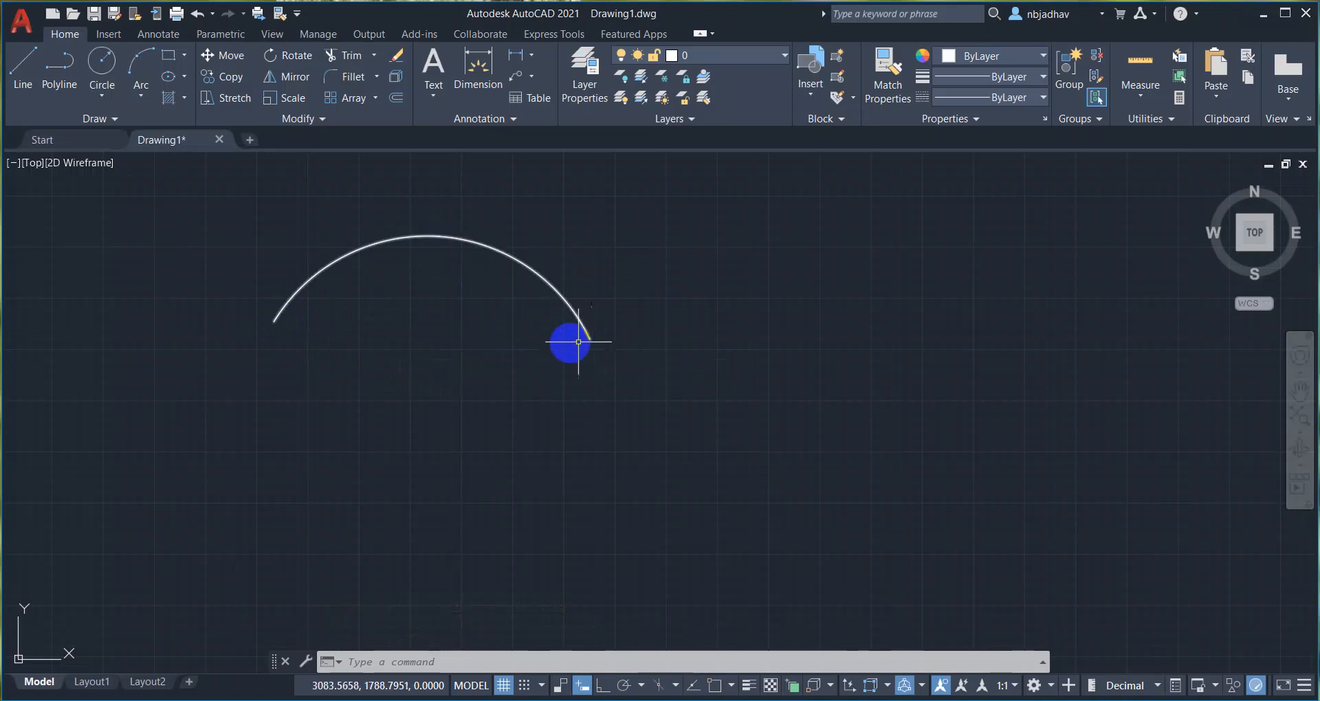
- Draw a short Start, Center, End arc of about 776 units radius to the right of the first arc, opening toward its center
middle_click_drag(540, 466, 501, 421)
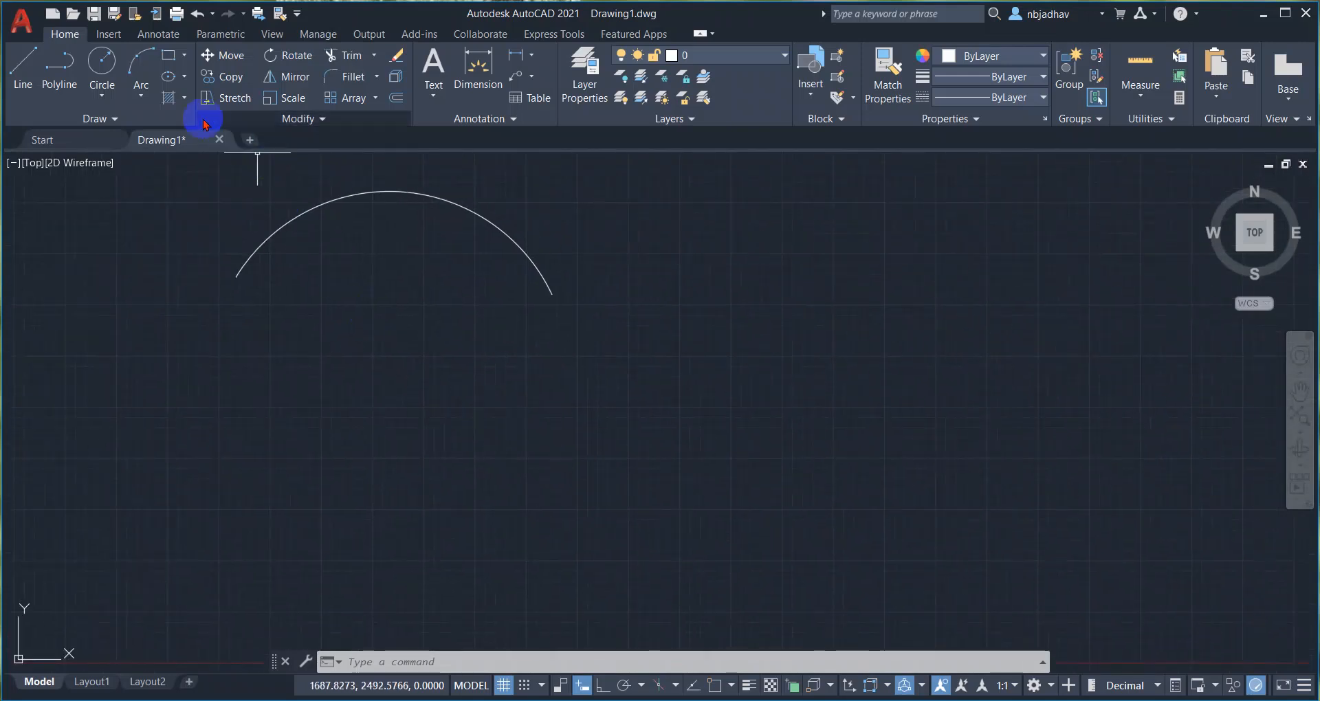
left_click(141, 100)
left_click(196, 172)
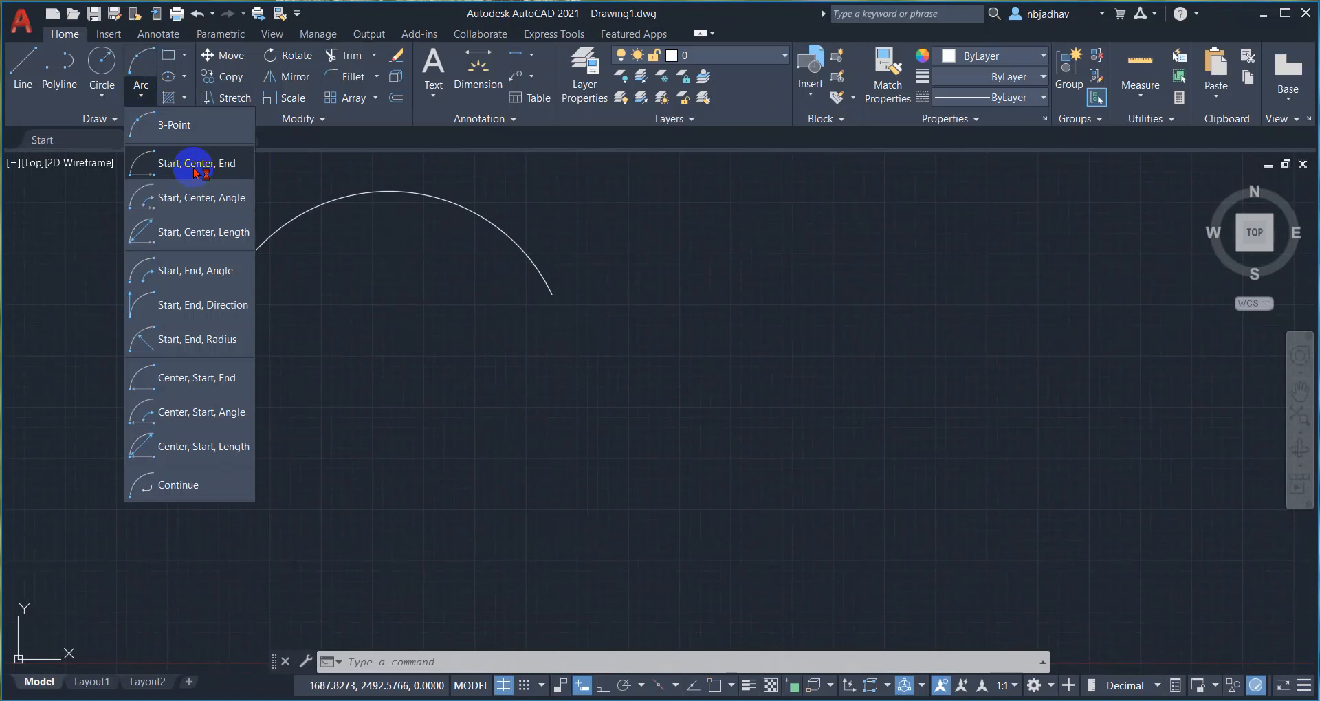
left_click(195, 172)
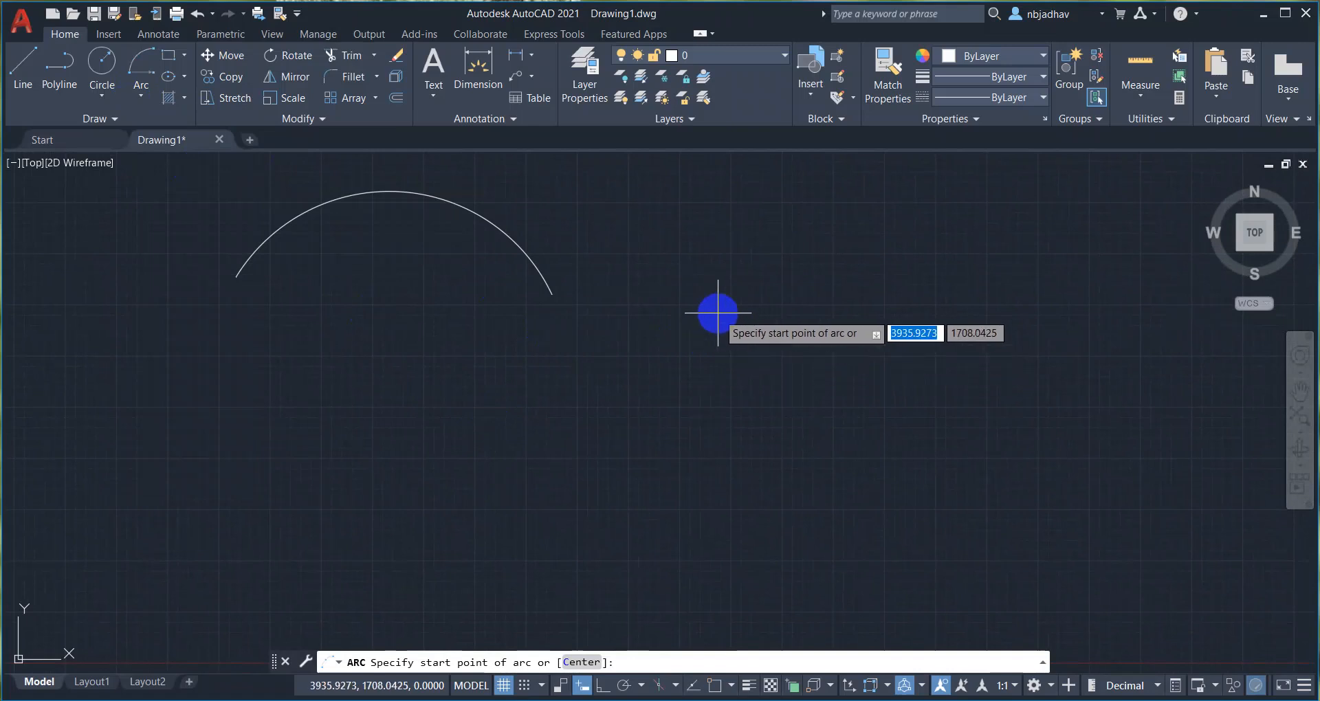
key("Tab")
key("Tab")
left_click(718, 313)
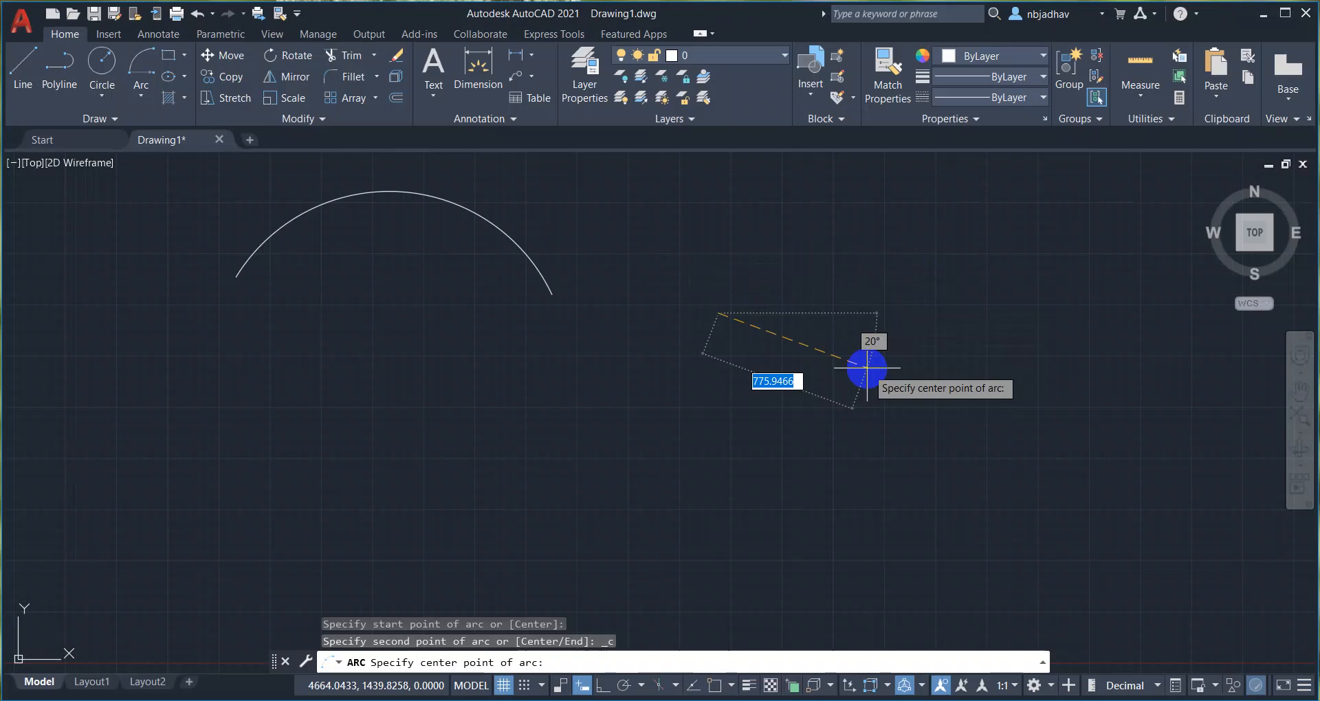
left_click(867, 368)
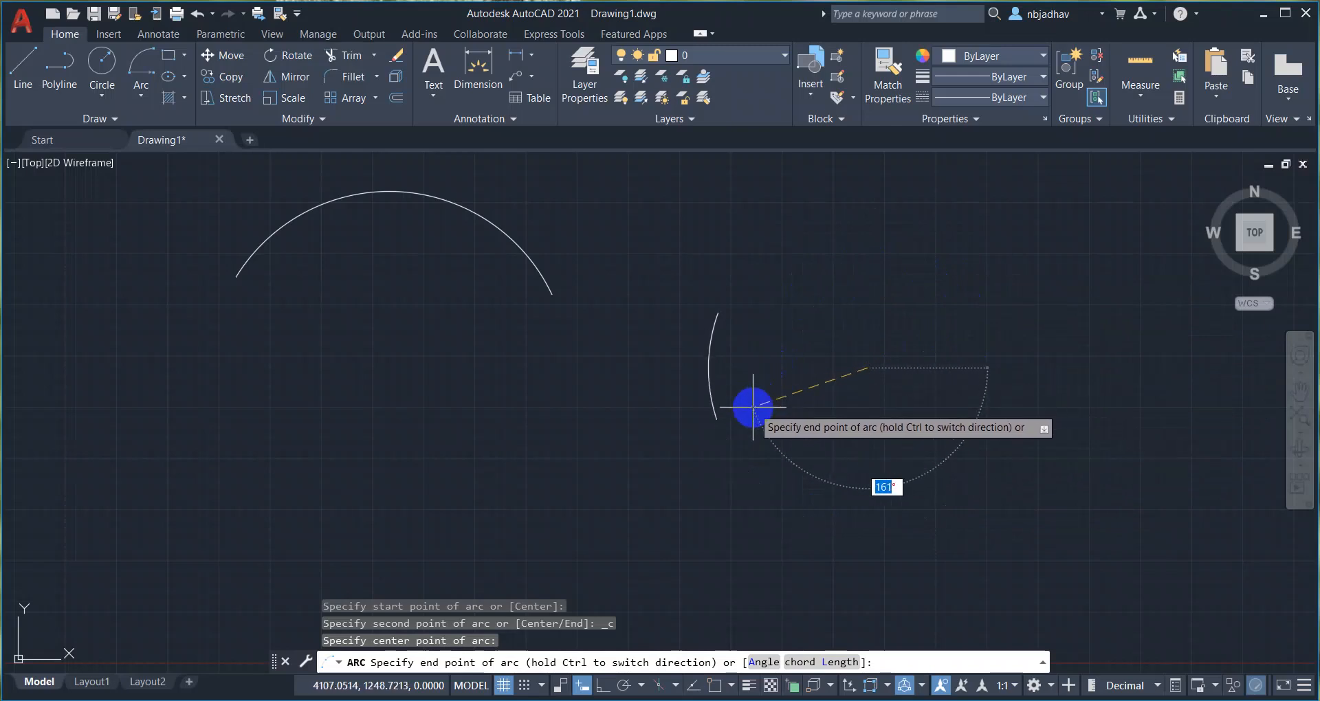
left_click(733, 420)
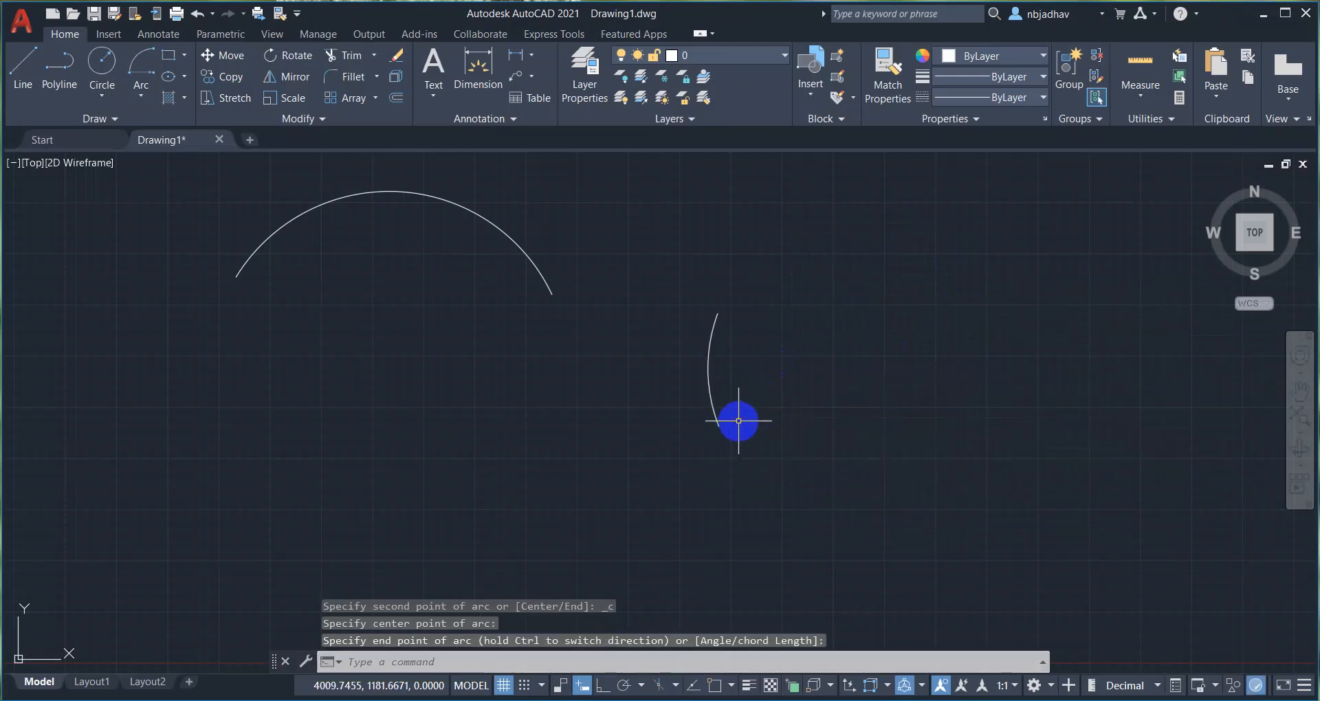
- Draw a Start, Center, Angle arc of about 743 units radius below the first arc, picking the included angle freehand
left_click(149, 99)
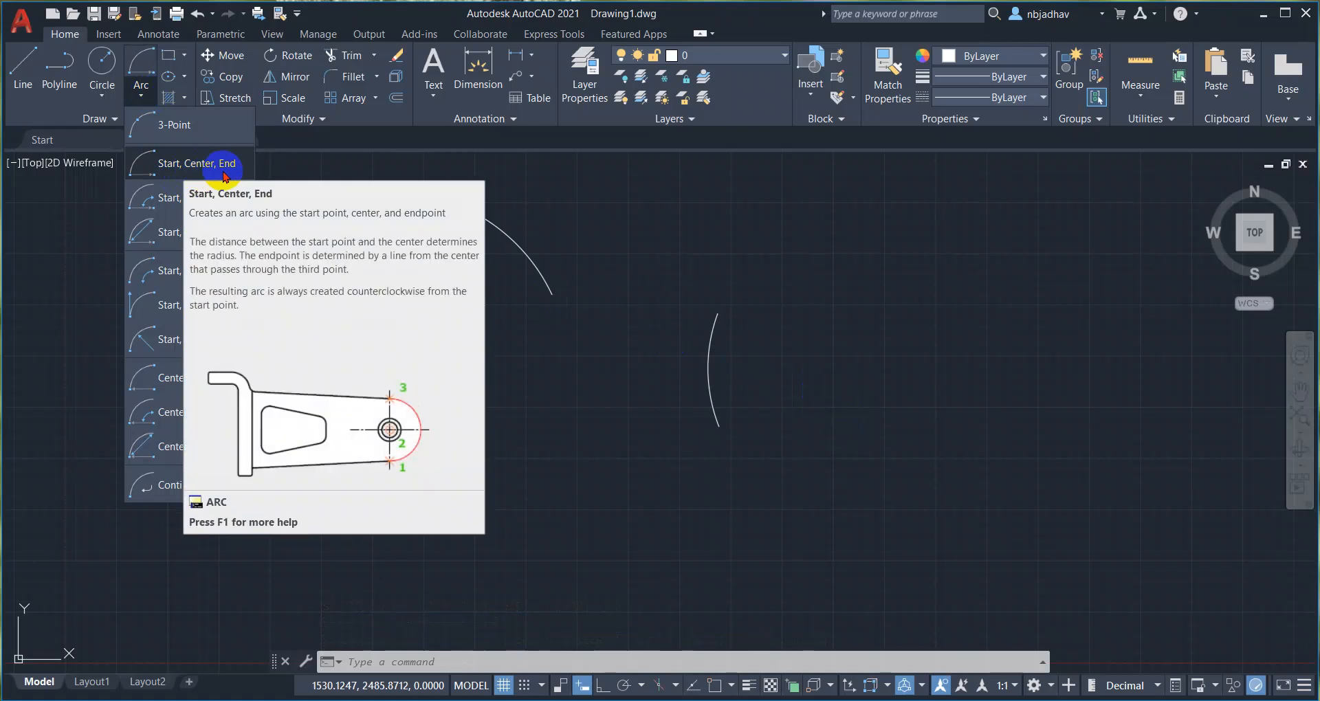
left_click(184, 201)
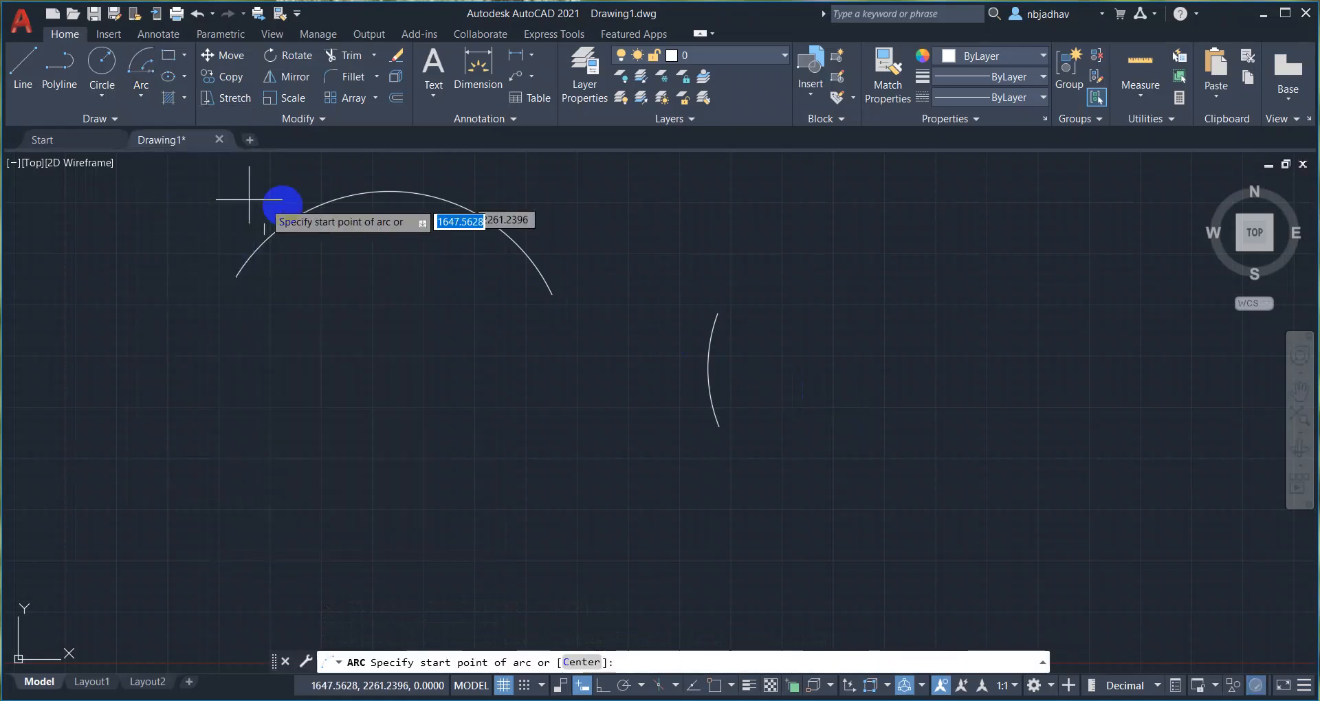
mouse_move(938, 444)
middle_mouse_down()
mouse_move(495, 409)
mouse_move(448, 380)
mouse_move(951, 415)
mouse_move(1089, 385)
middle_mouse_up()
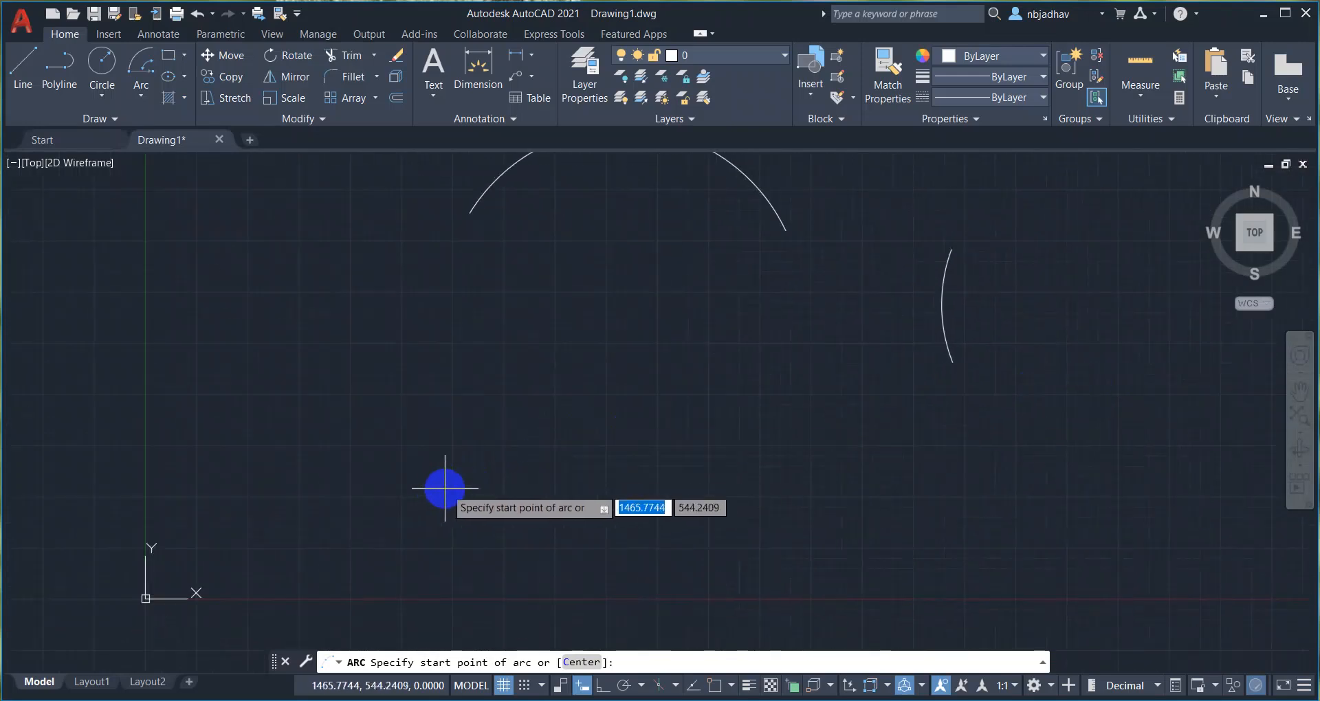
left_click(440, 490)
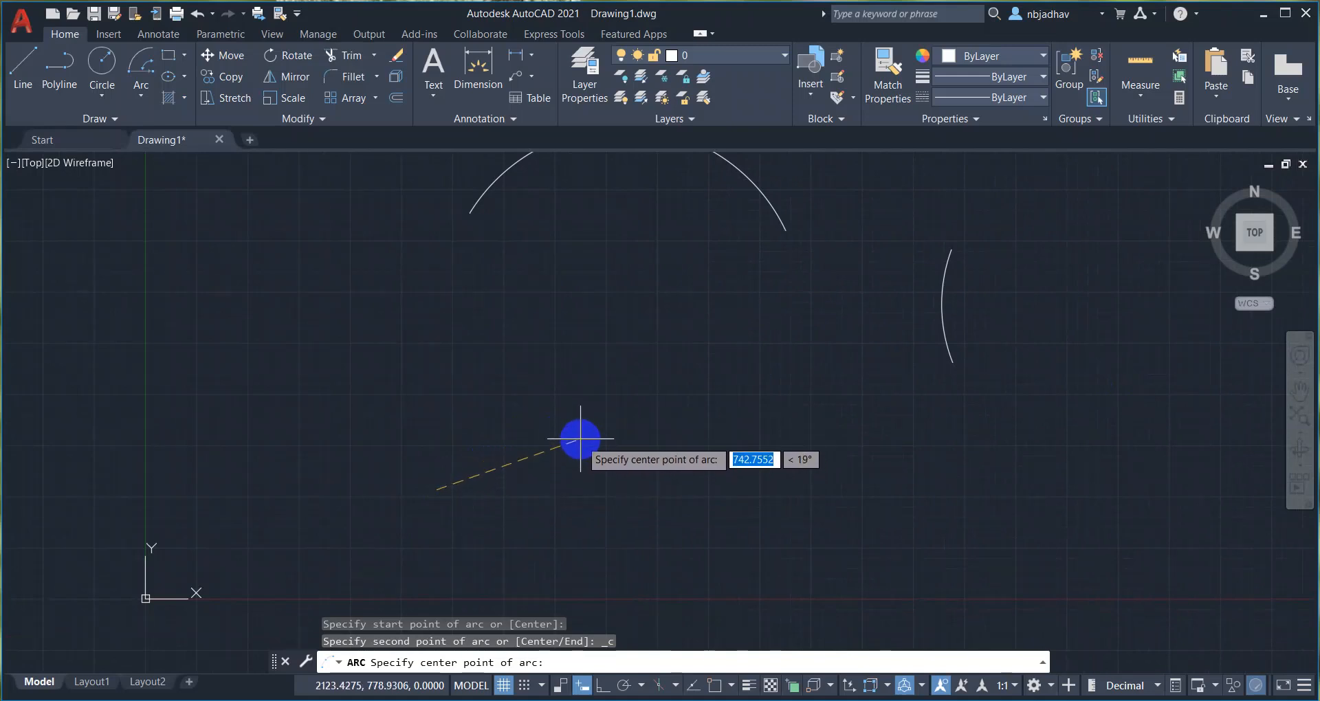
left_click(580, 438)
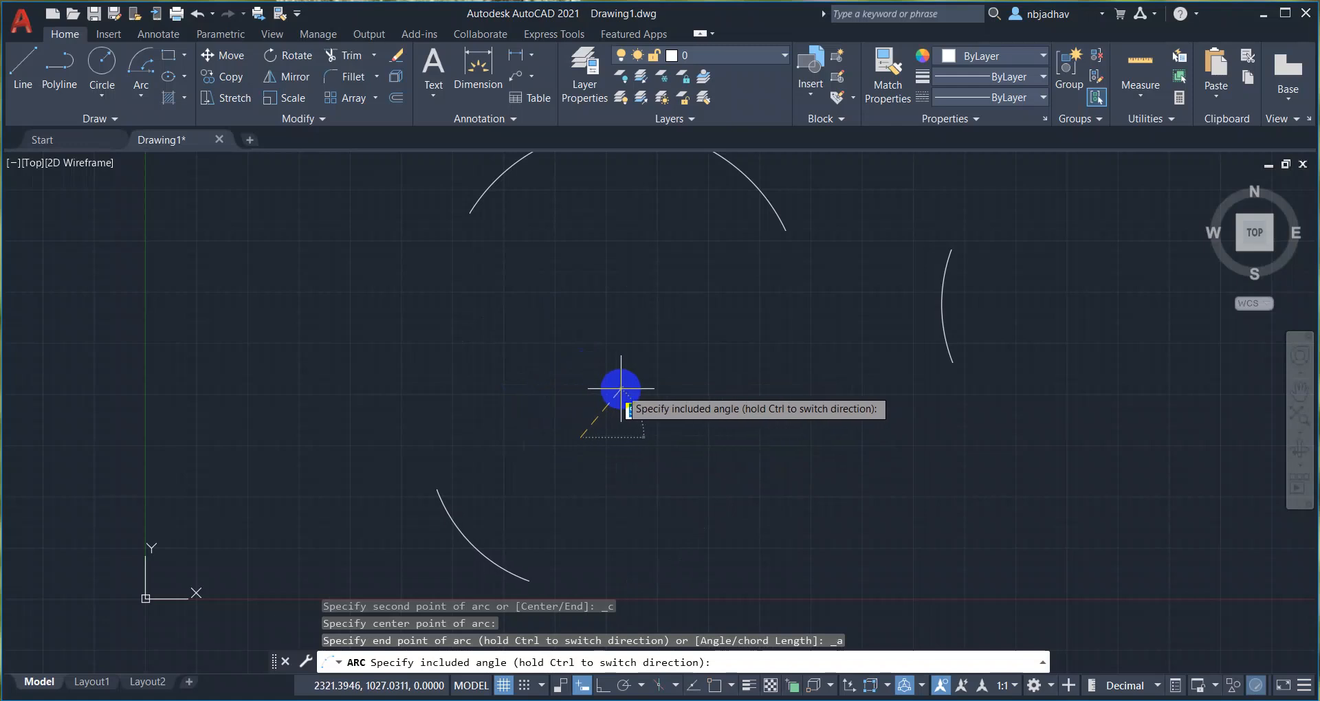
left_click(621, 388)
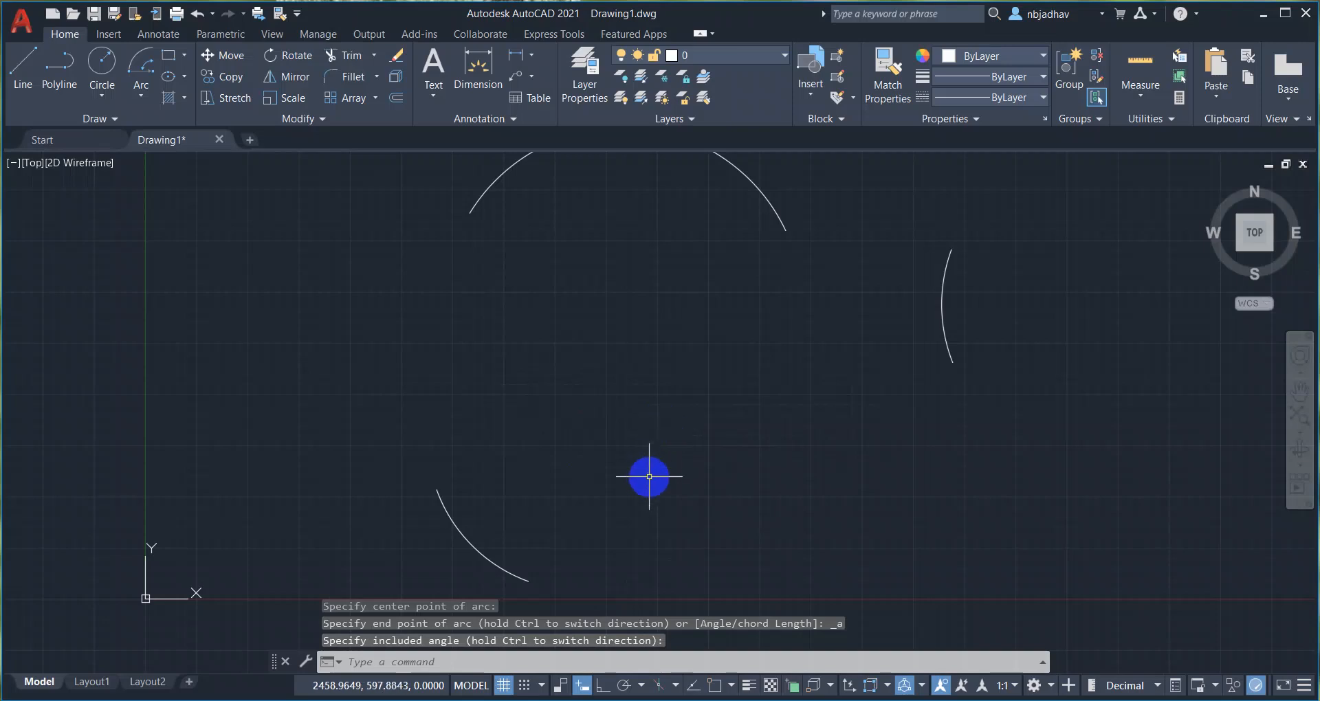
- Draw a Start, Center, Length arc with a chord of about 991 units between the existing arcs, bulging downward
left_click(142, 97)
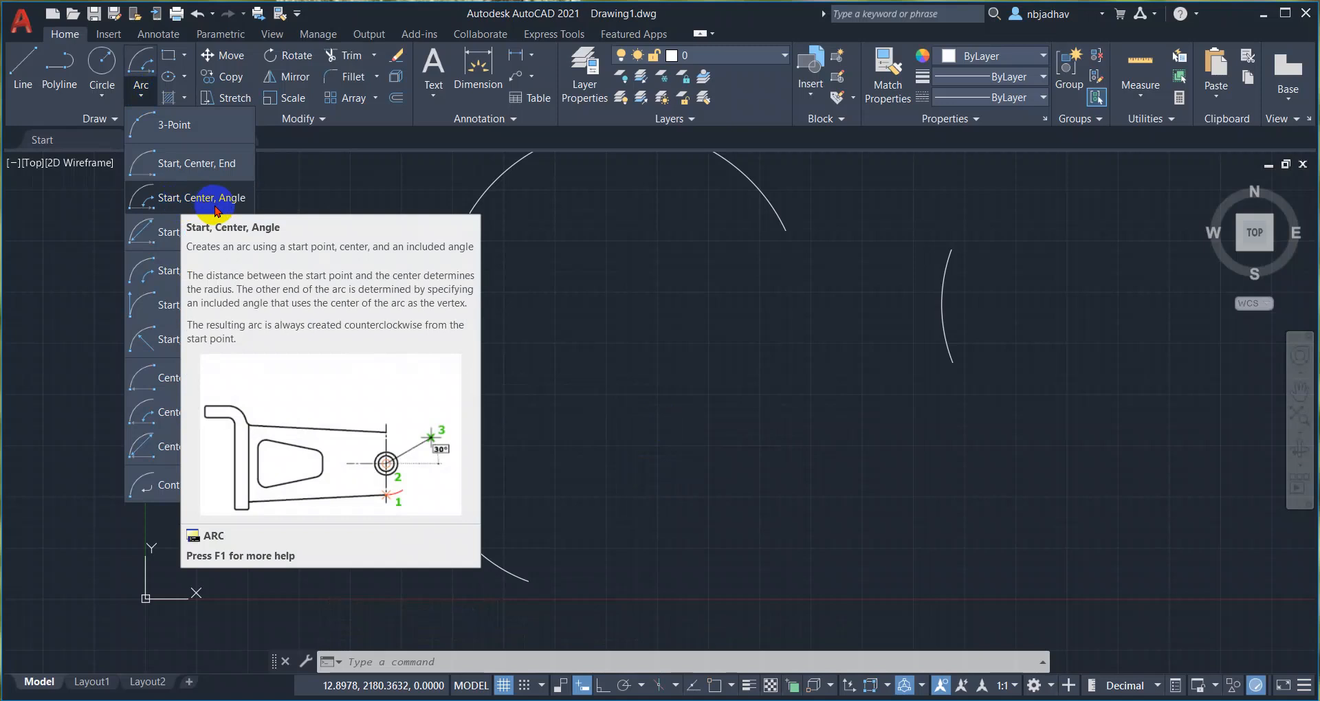
left_click(192, 237)
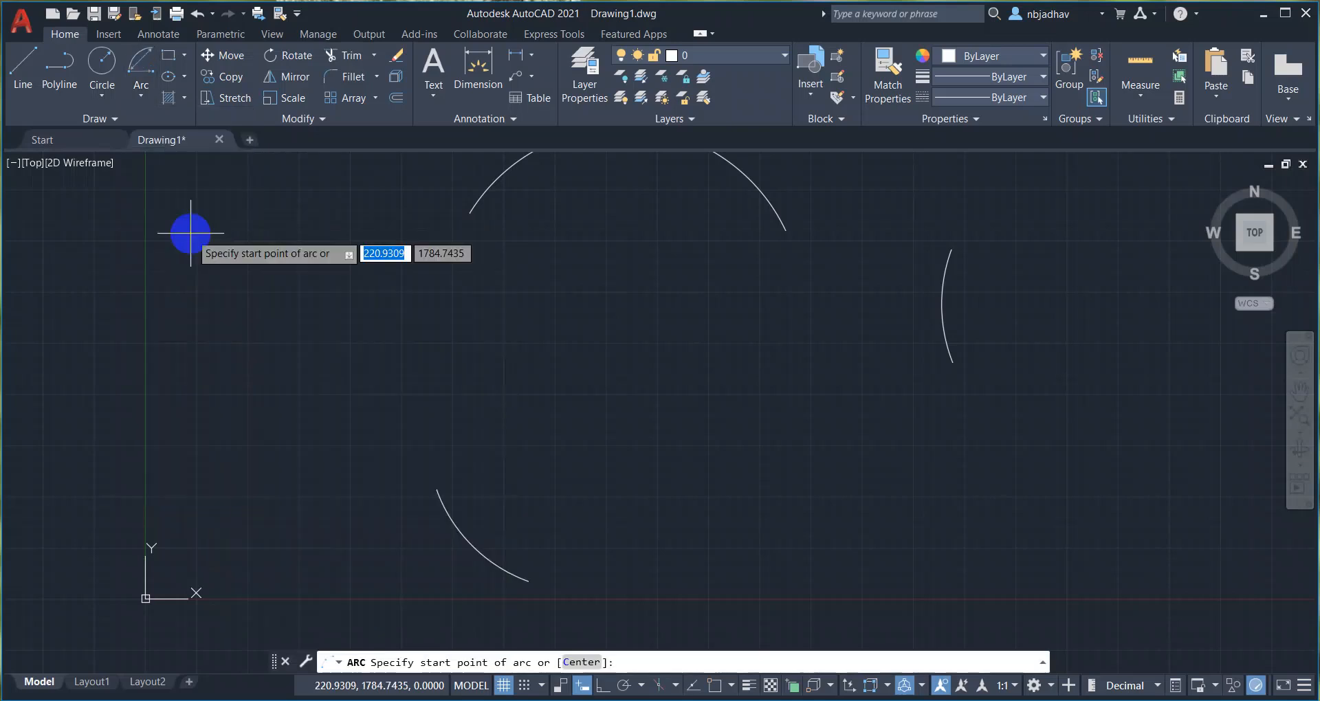
left_click(608, 413)
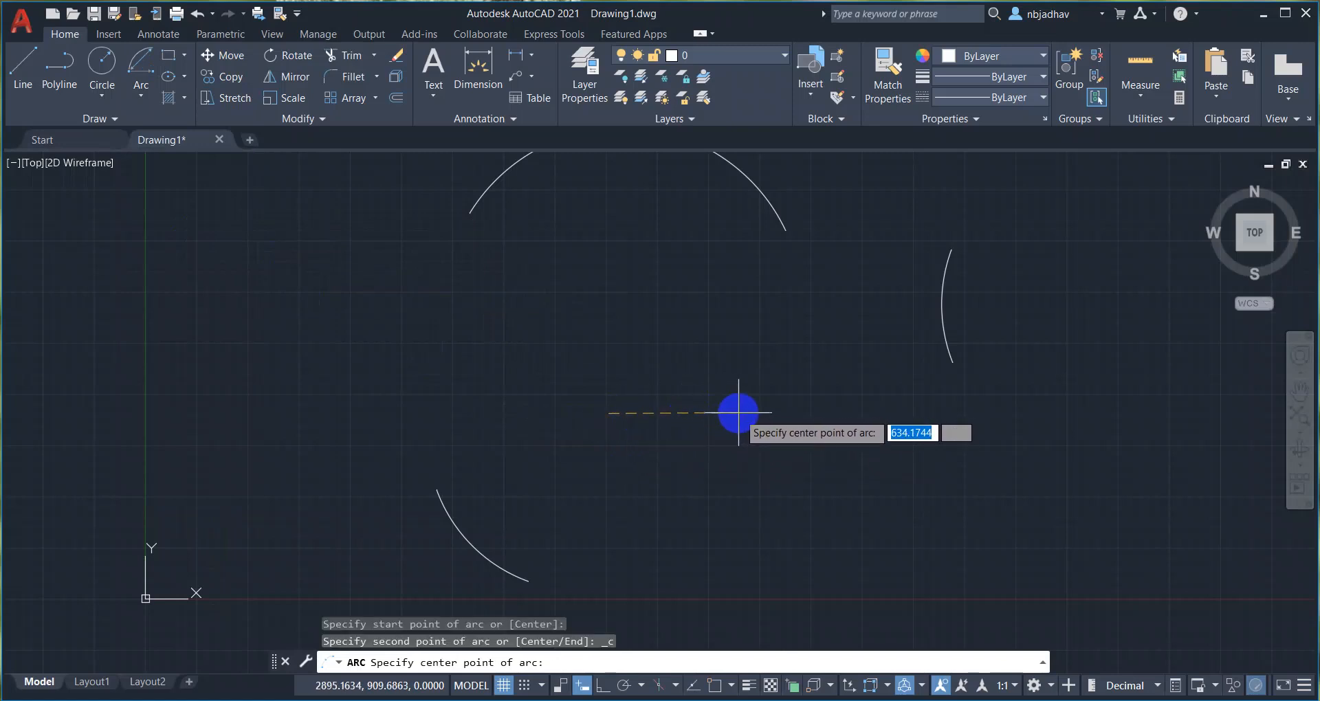
left_click(730, 383)
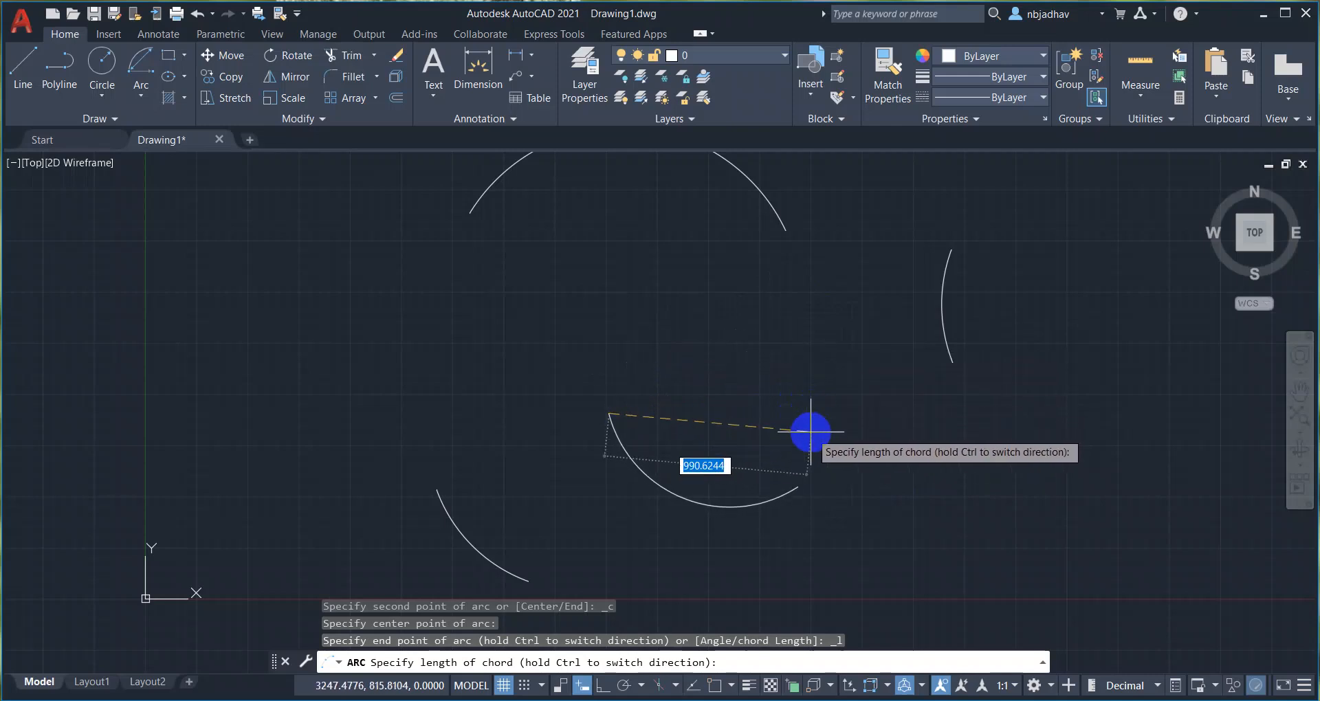
left_click(810, 431)
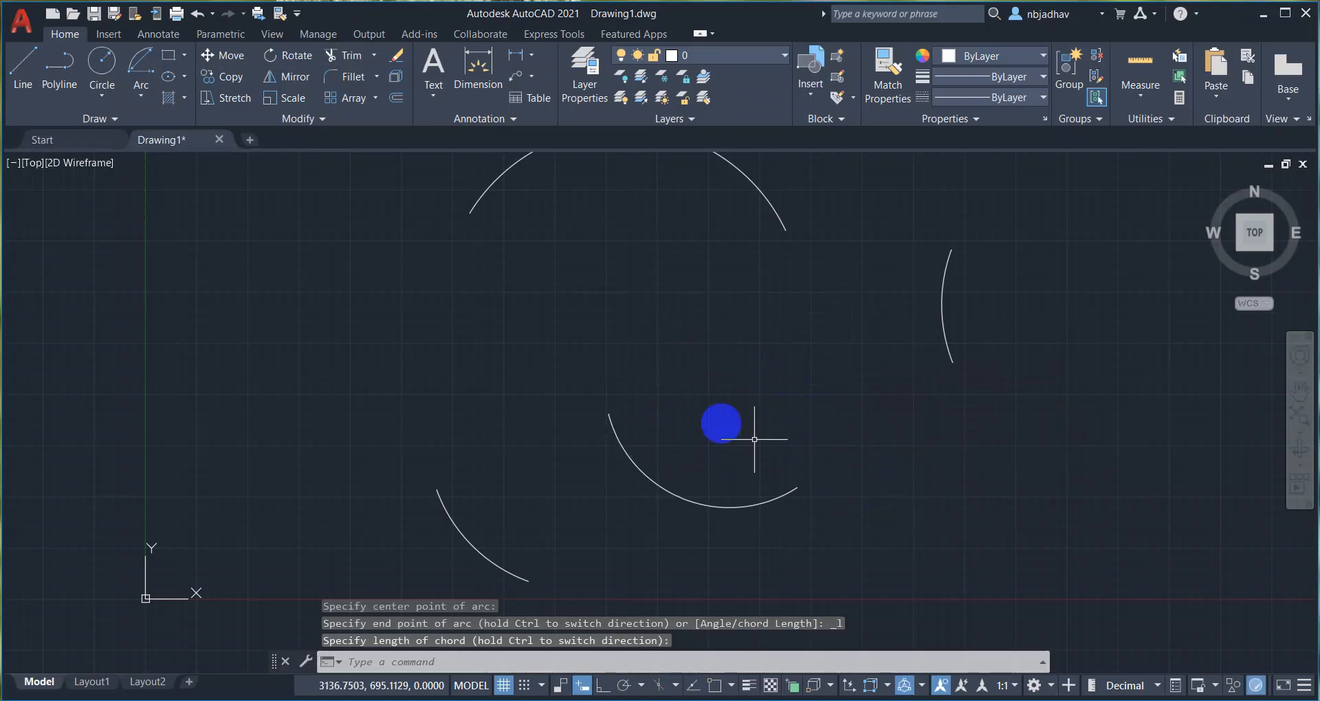
- Draw a Start, End, Angle arc with an included angle of about 134° in the empty area right of the chord-length arc
left_click(150, 101)
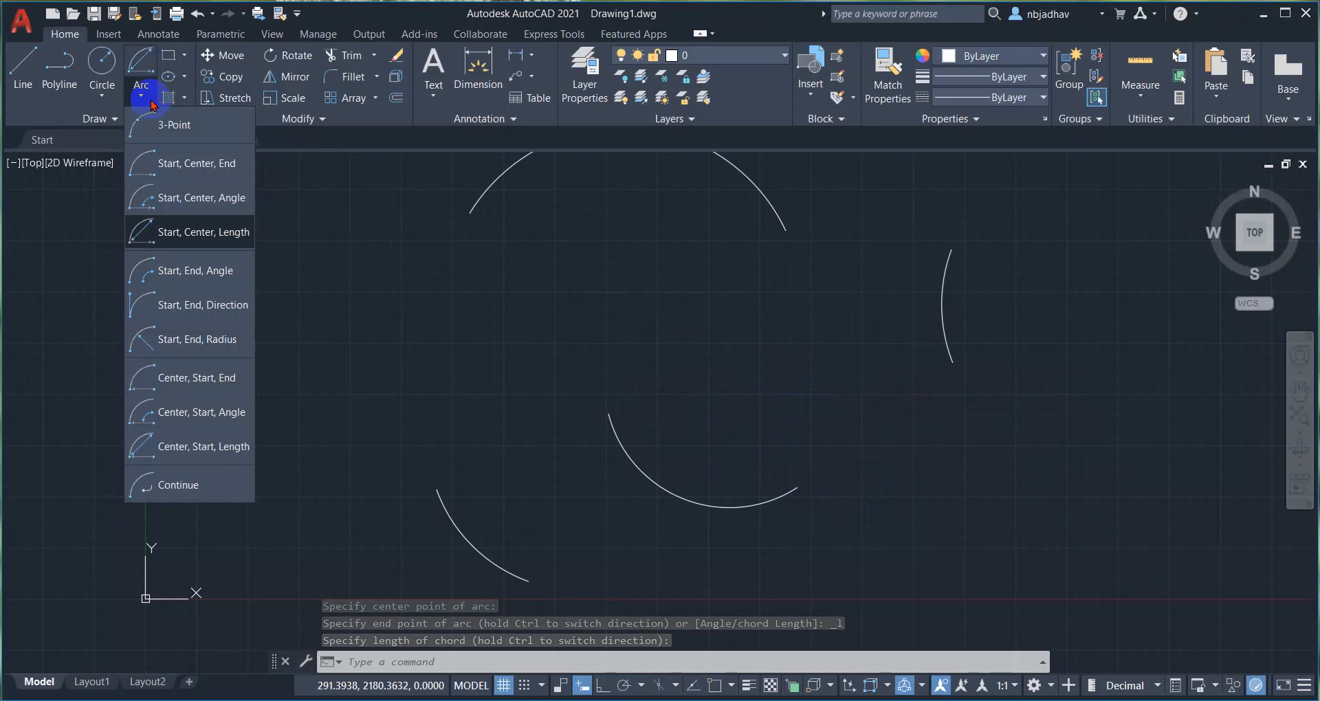
left_click(215, 275)
mouse_move(972, 451)
middle_mouse_down()
mouse_move(686, 454)
mouse_move(708, 357)
middle_mouse_up()
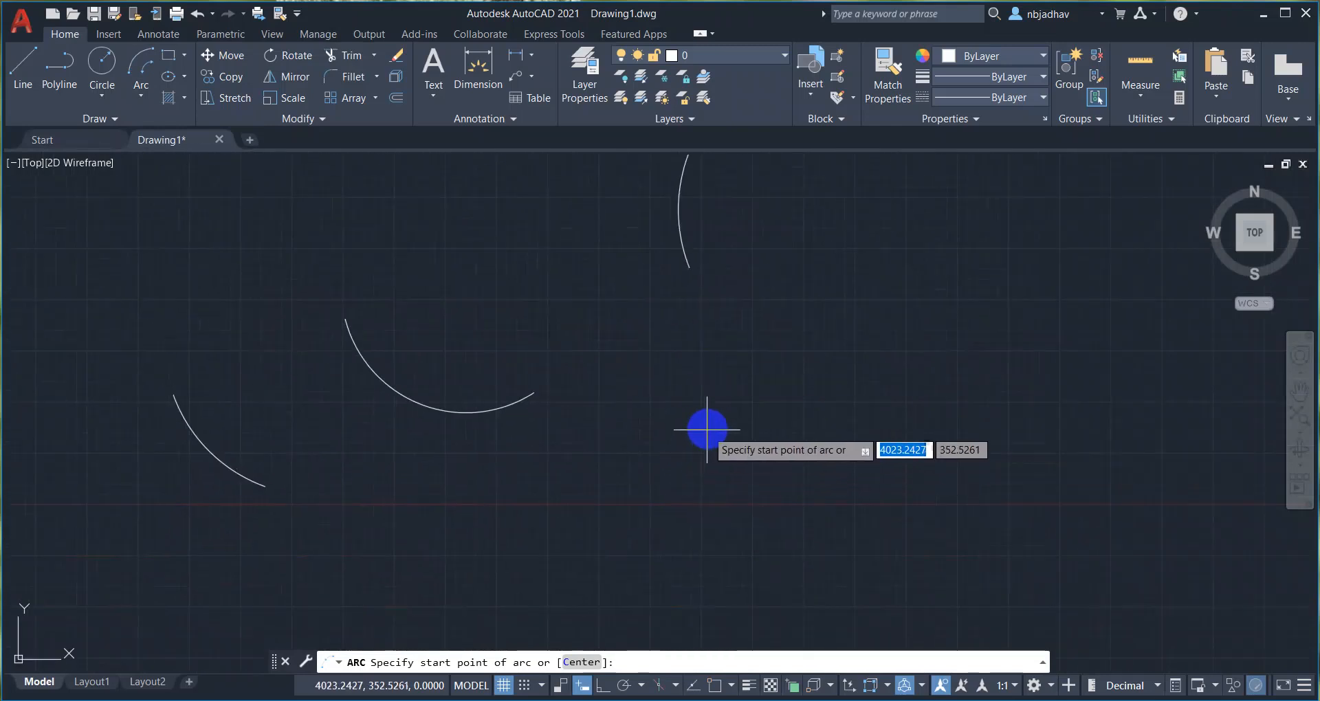
left_click(721, 425)
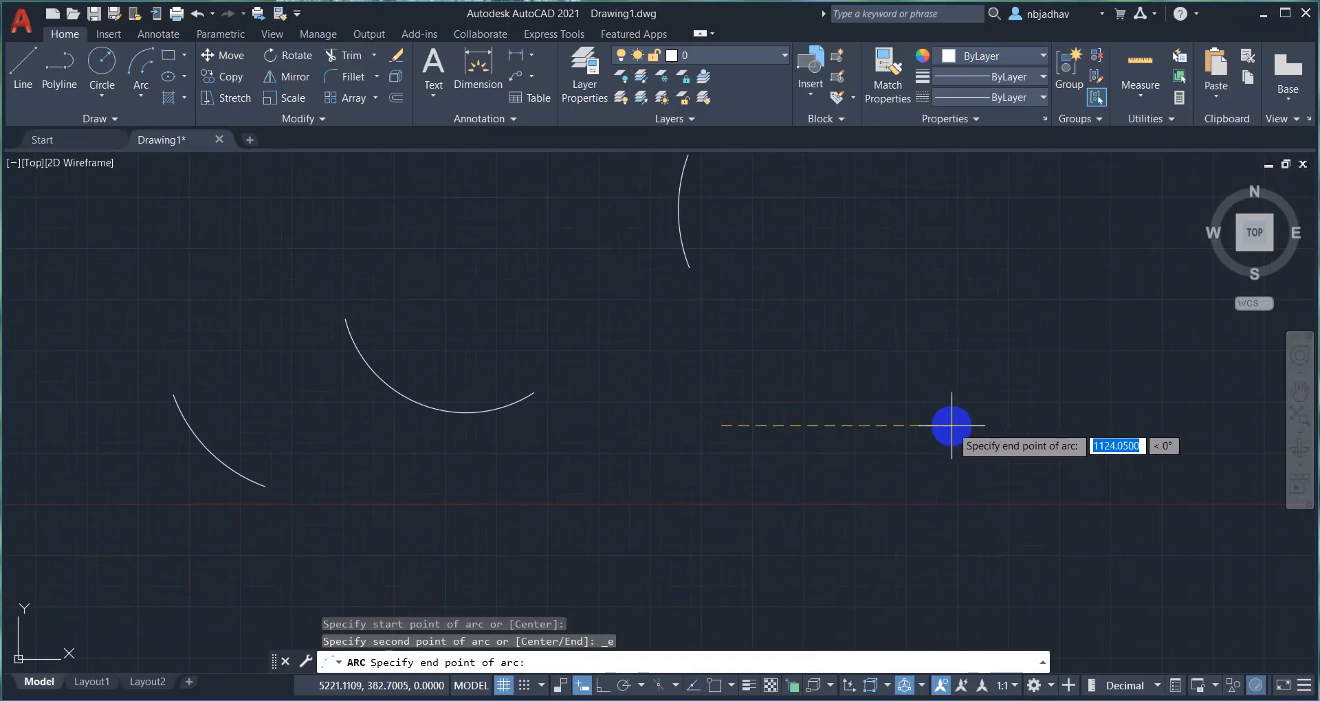
left_click(938, 436)
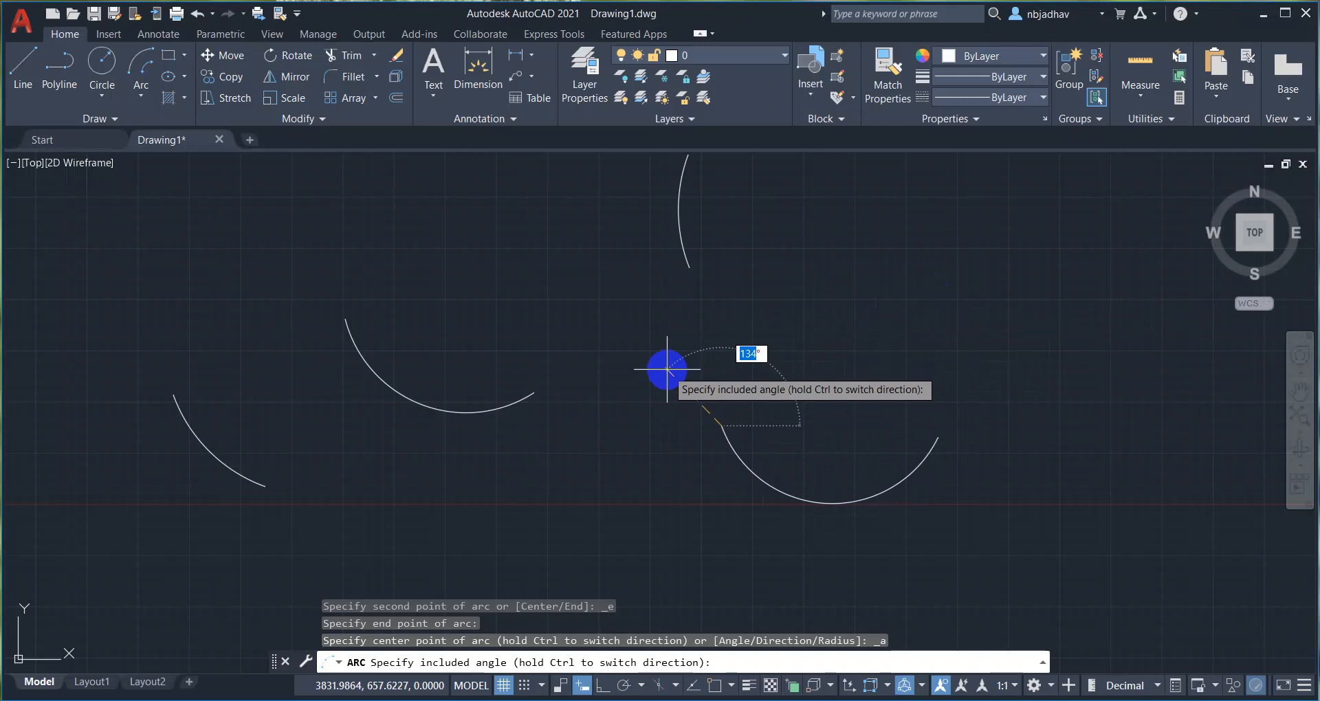
left_click(667, 369)
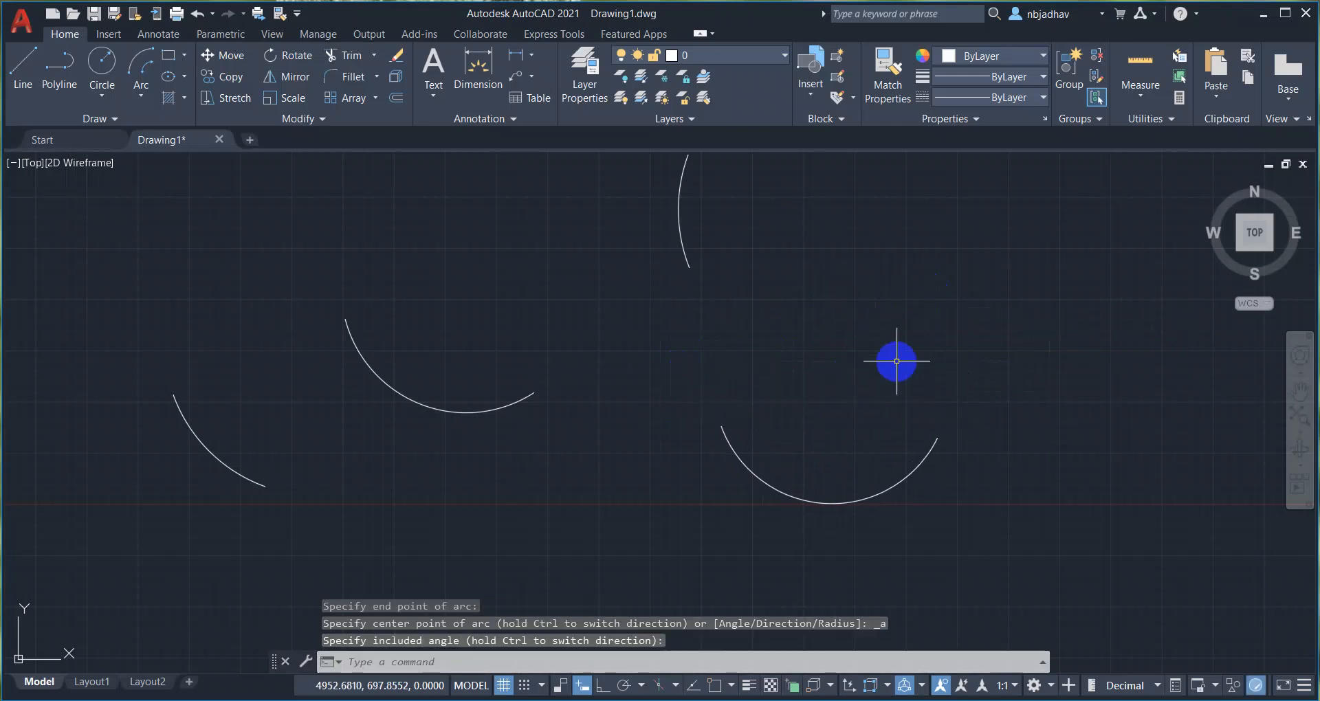
- Draw a Start, End, Direction arc in the empty area up and right of the existing arcs, with its start tangent about 57° below horizontal
left_click(149, 103)
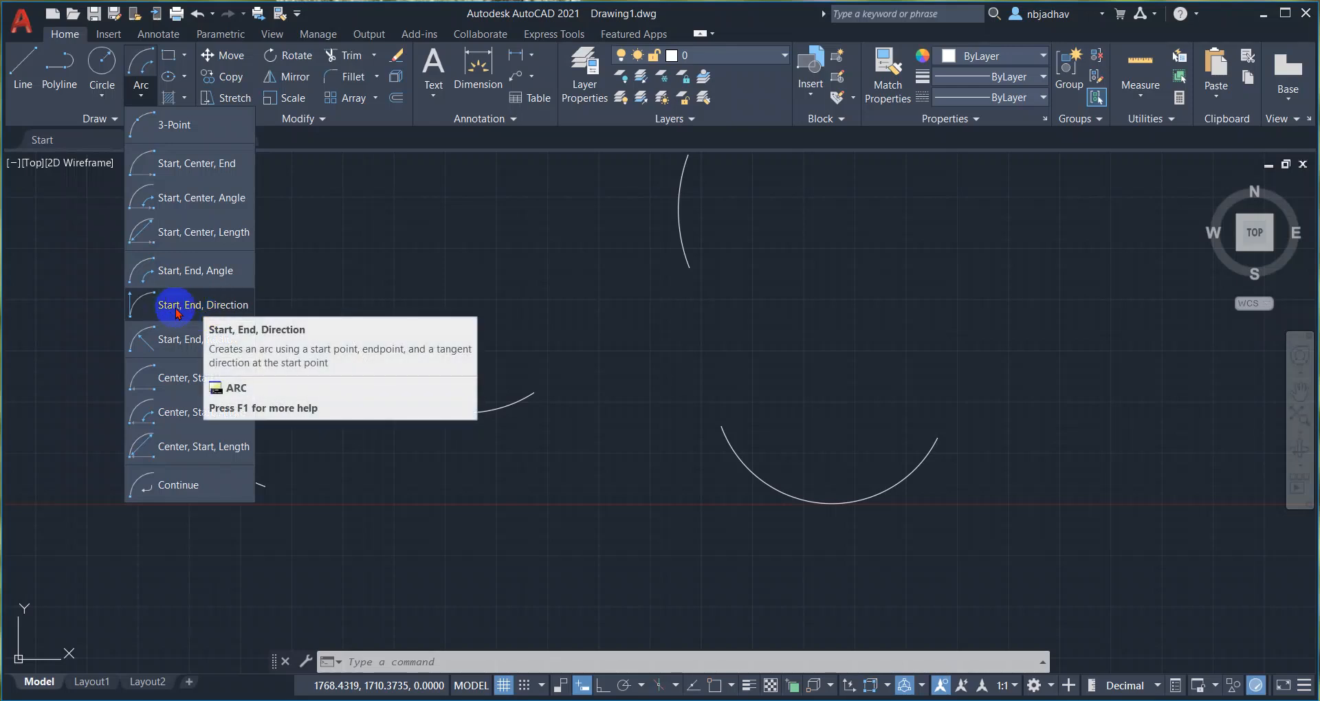
left_click(196, 307)
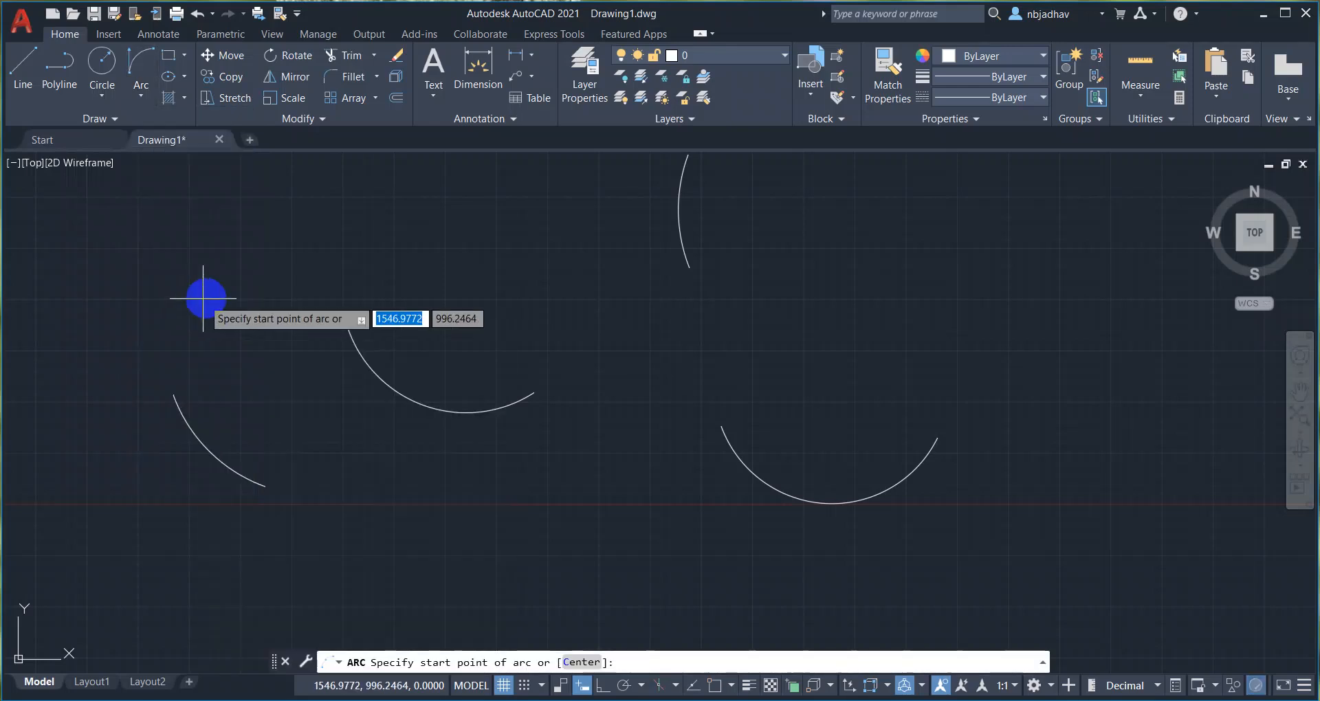
middle_click_drag(969, 339, 528, 560)
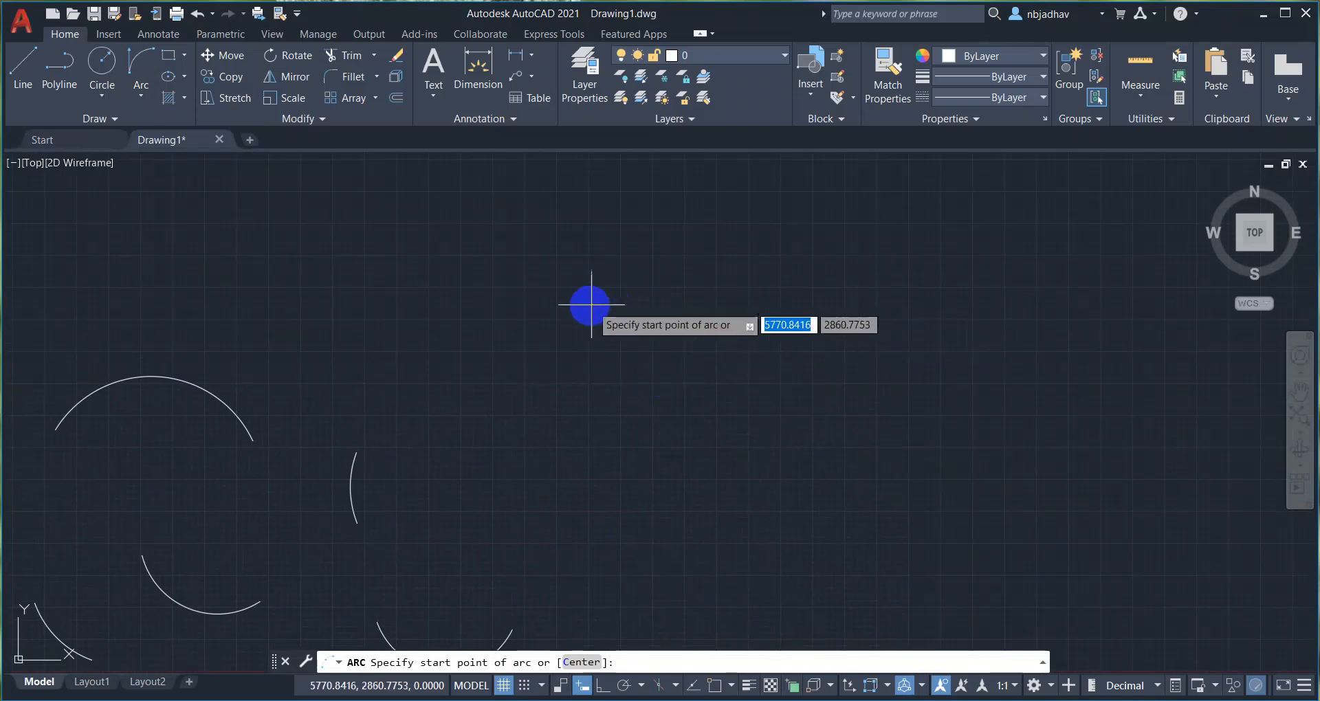
left_click(572, 306)
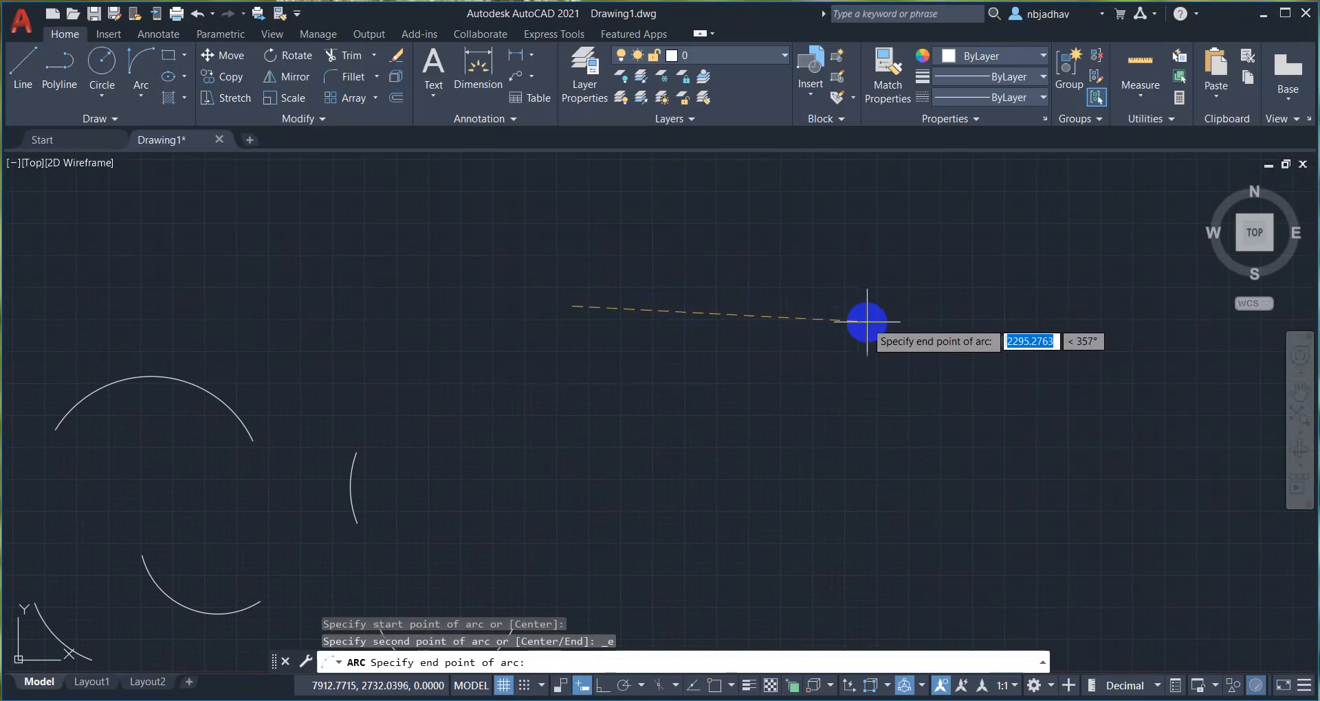
left_click(931, 402)
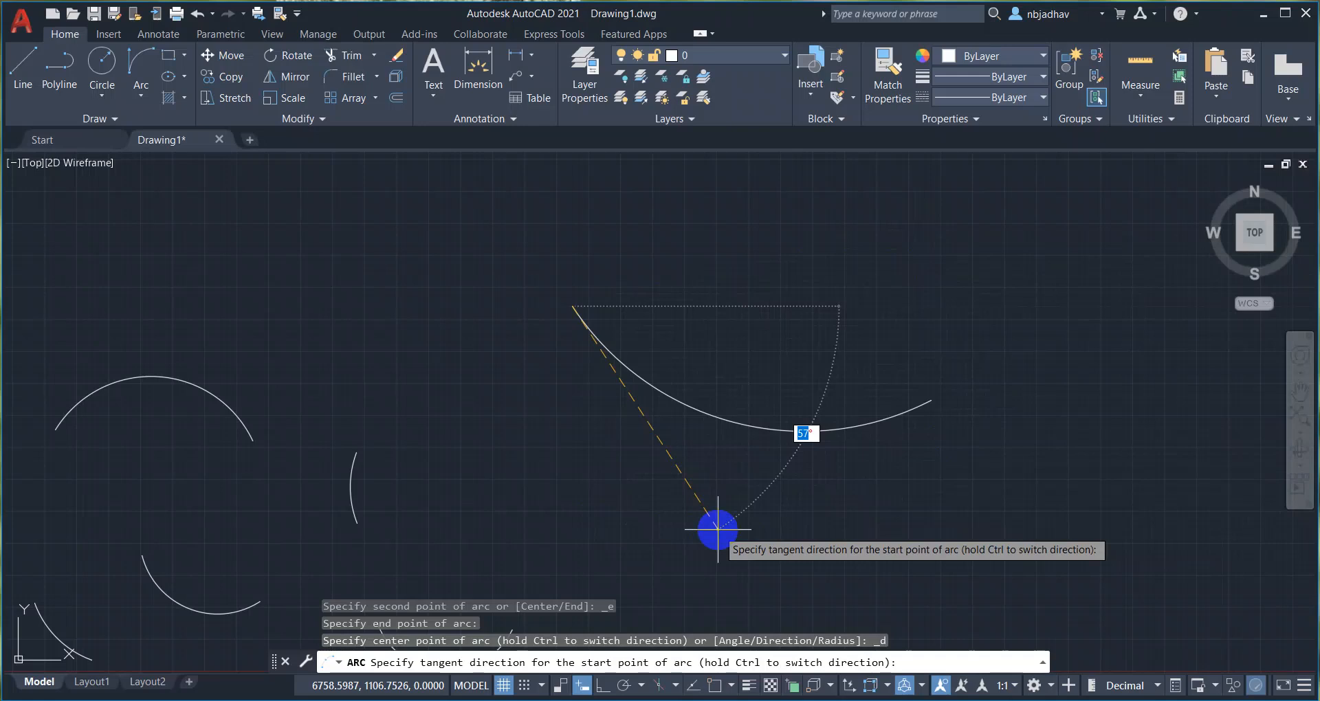
left_click(718, 529)
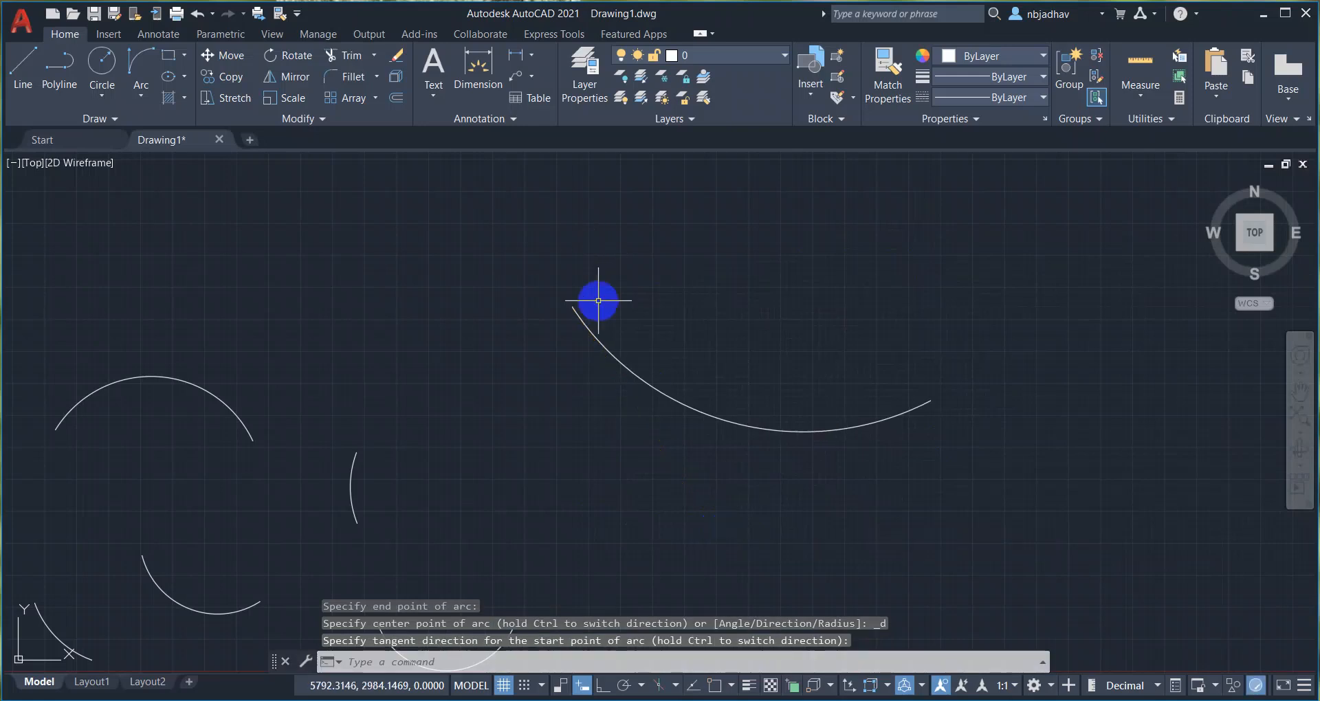
- Draw a Start, End, Radius arc with a radius of about 1497 units in the empty area above the first arc
left_click(146, 96)
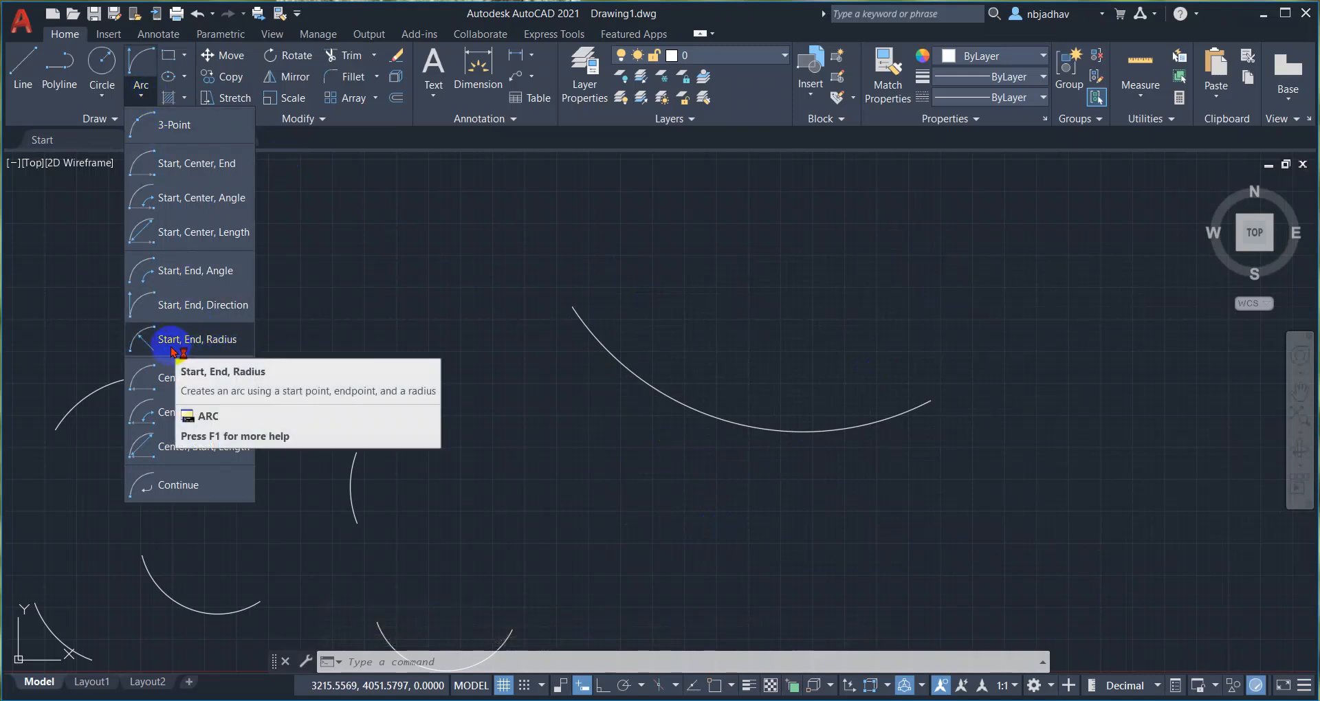
left_click(208, 345)
mouse_move(757, 280)
middle_mouse_down()
mouse_move(867, 539)
mouse_move(955, 468)
middle_mouse_up()
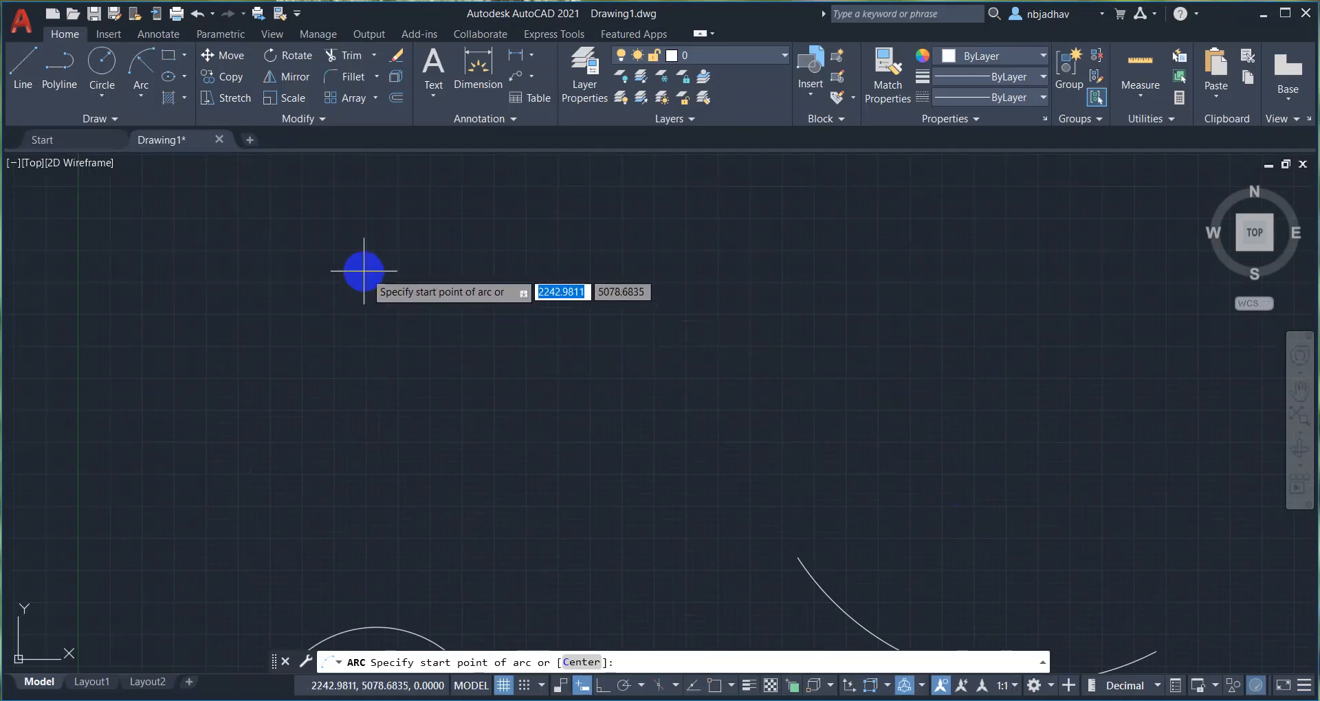
left_click(376, 308)
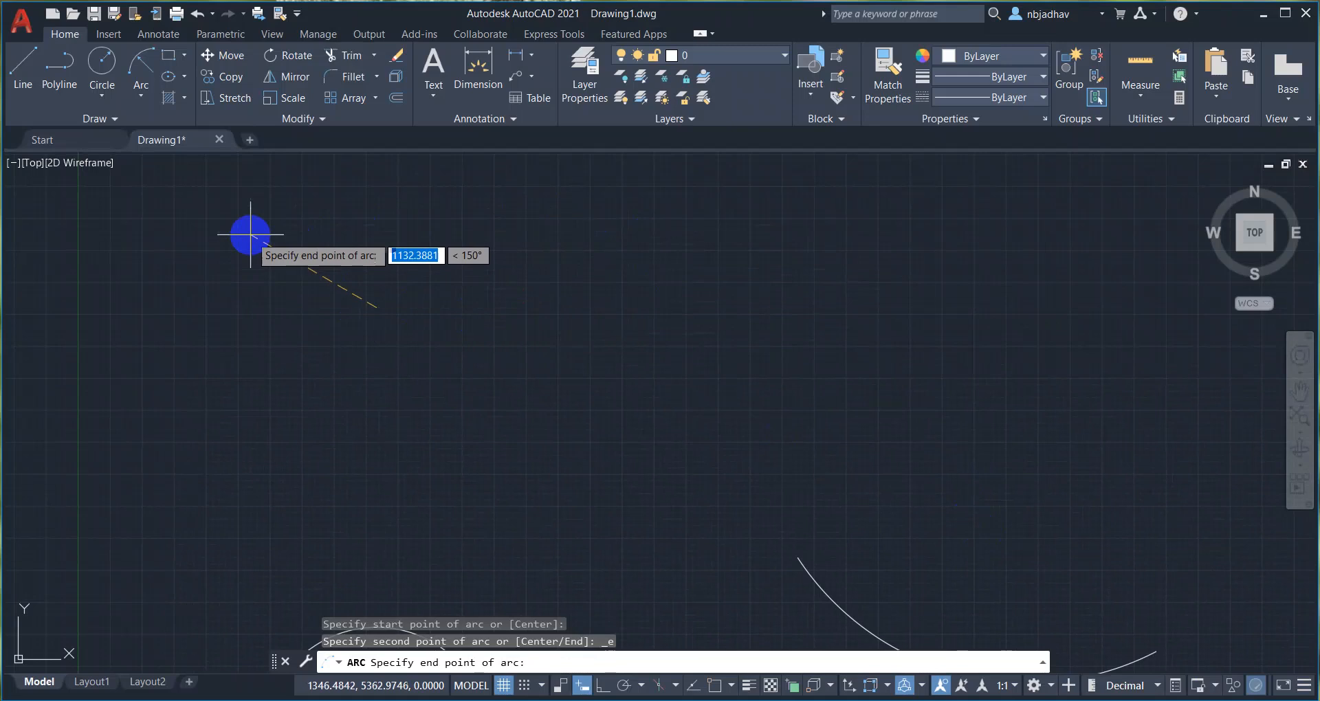
left_click(267, 220)
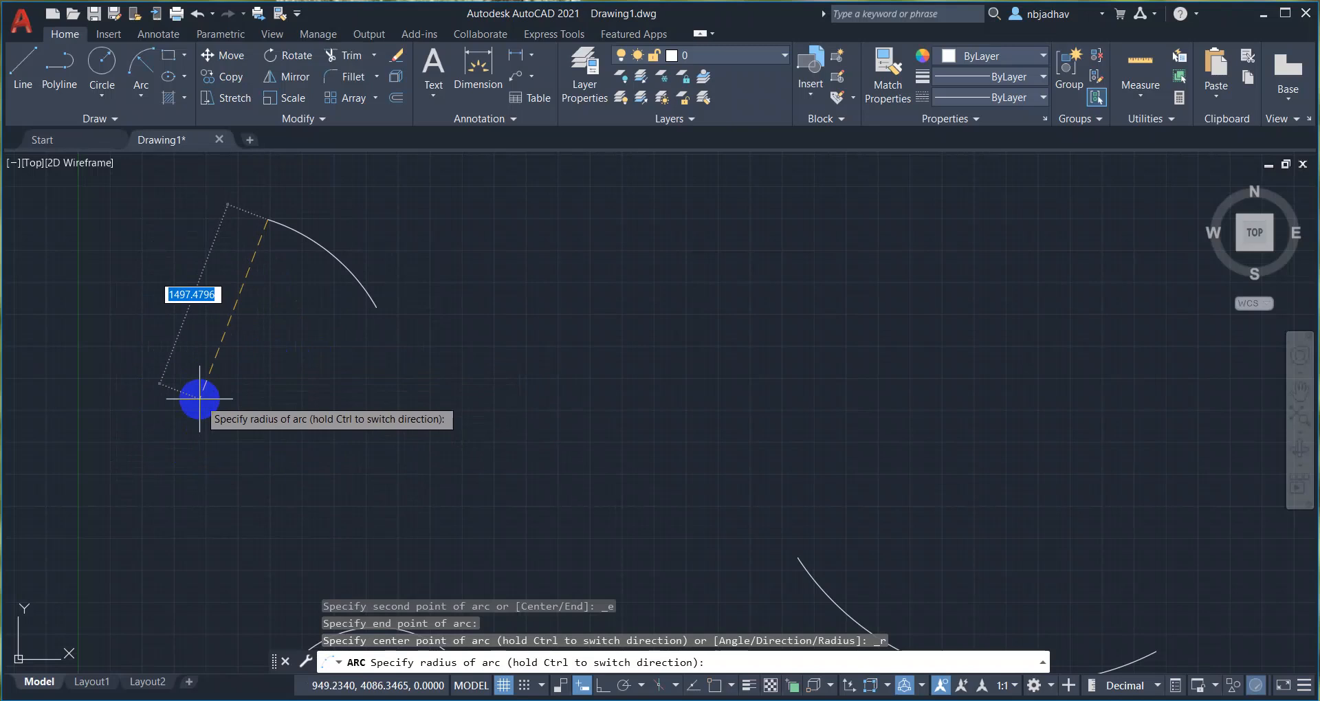
left_click(200, 399)
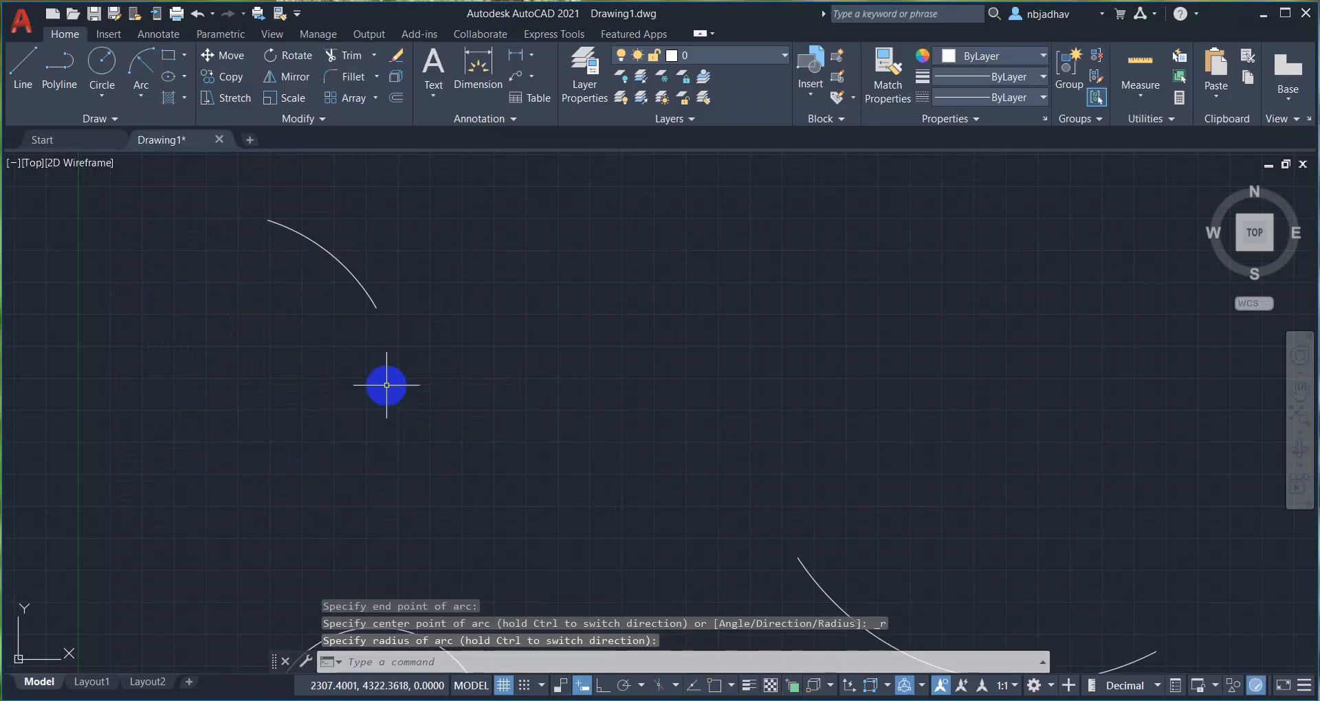
- Draw a large Center, Start, End arc of about 2418 units radius right of the radius arc, ending at about 154° and bulging upward
left_click(151, 98)
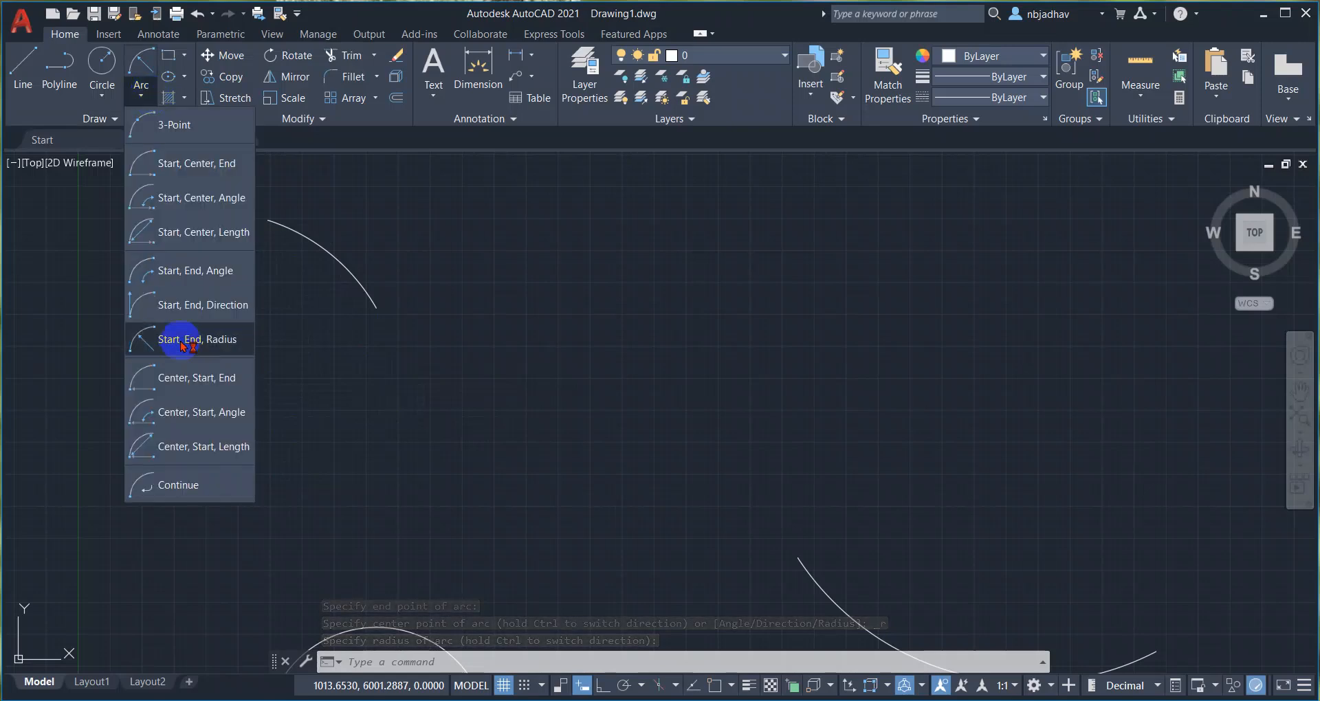
left_click(202, 378)
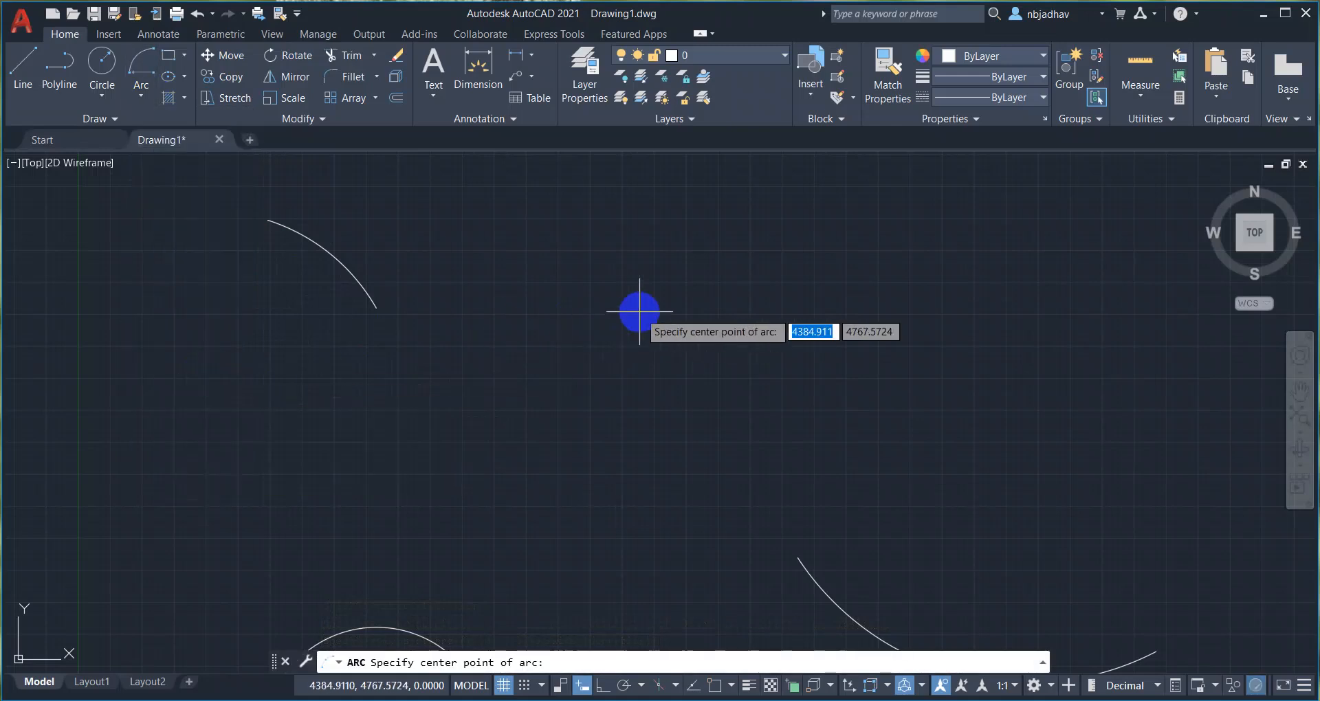
left_click(611, 286)
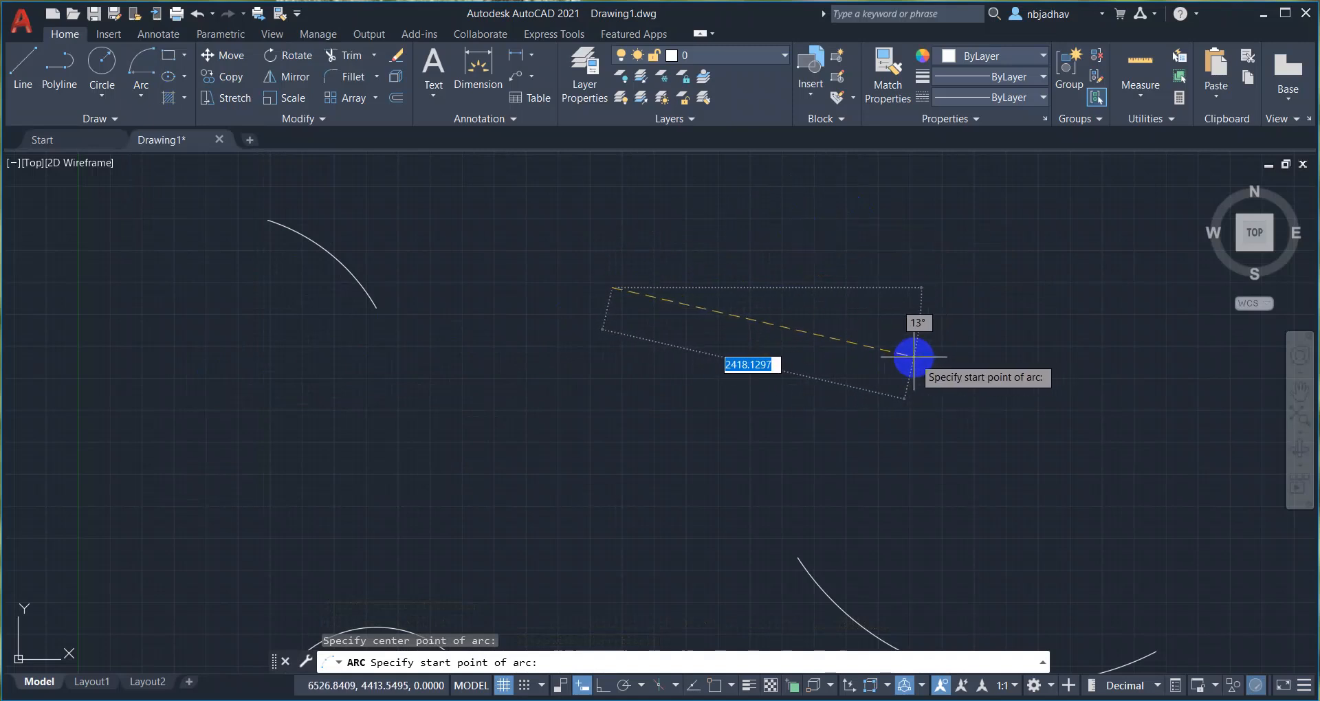
left_click(914, 357)
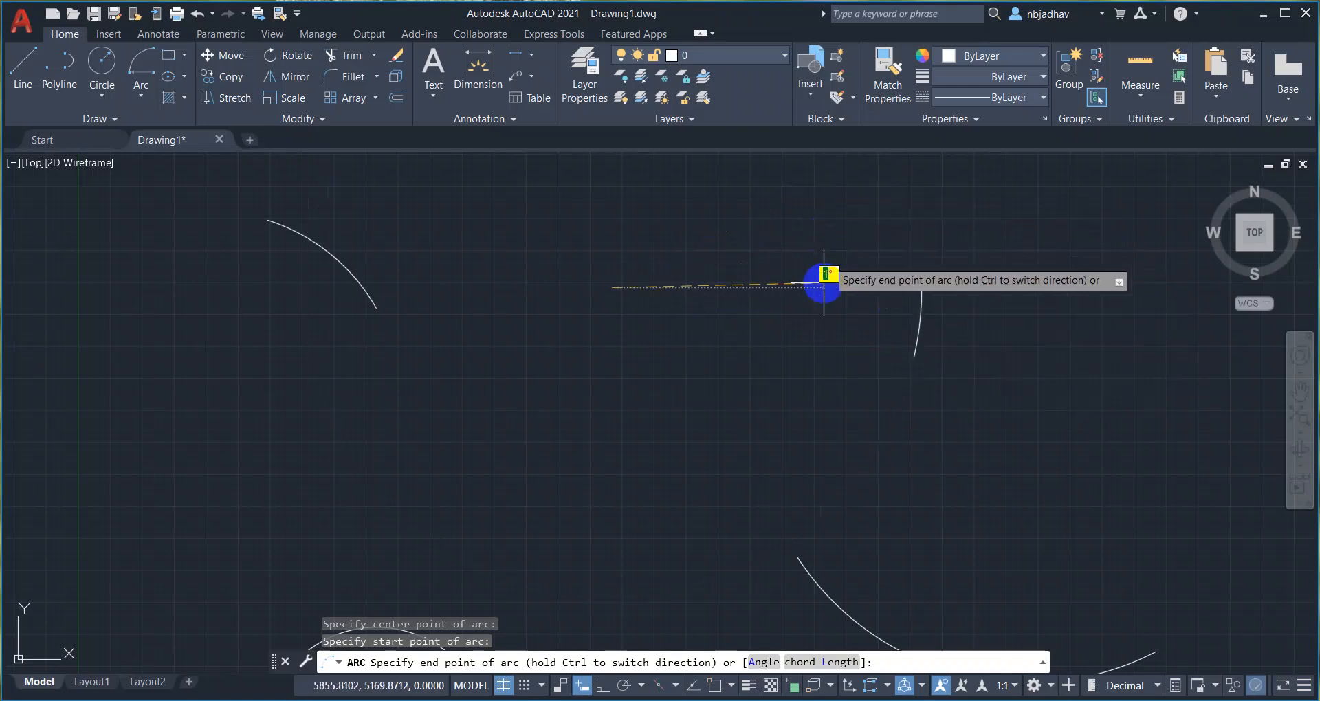
scroll(810, 383, "down", 2)
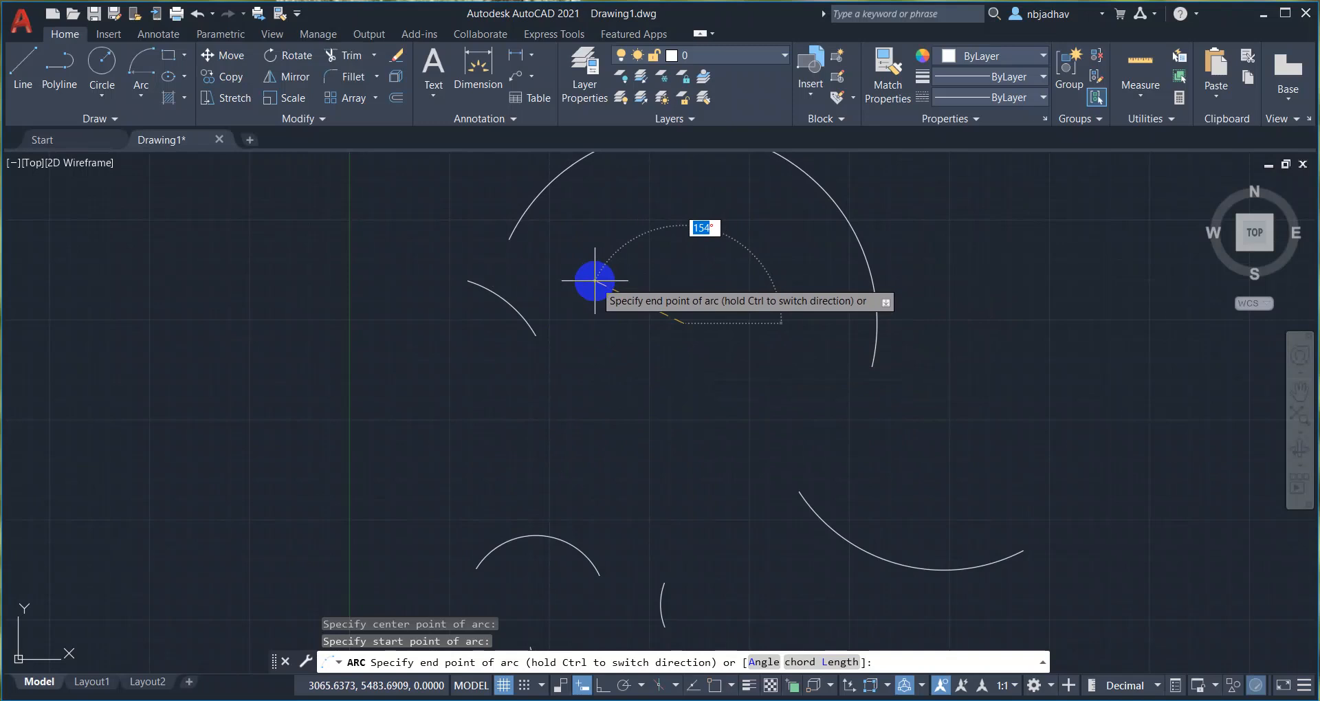
key("Escape")
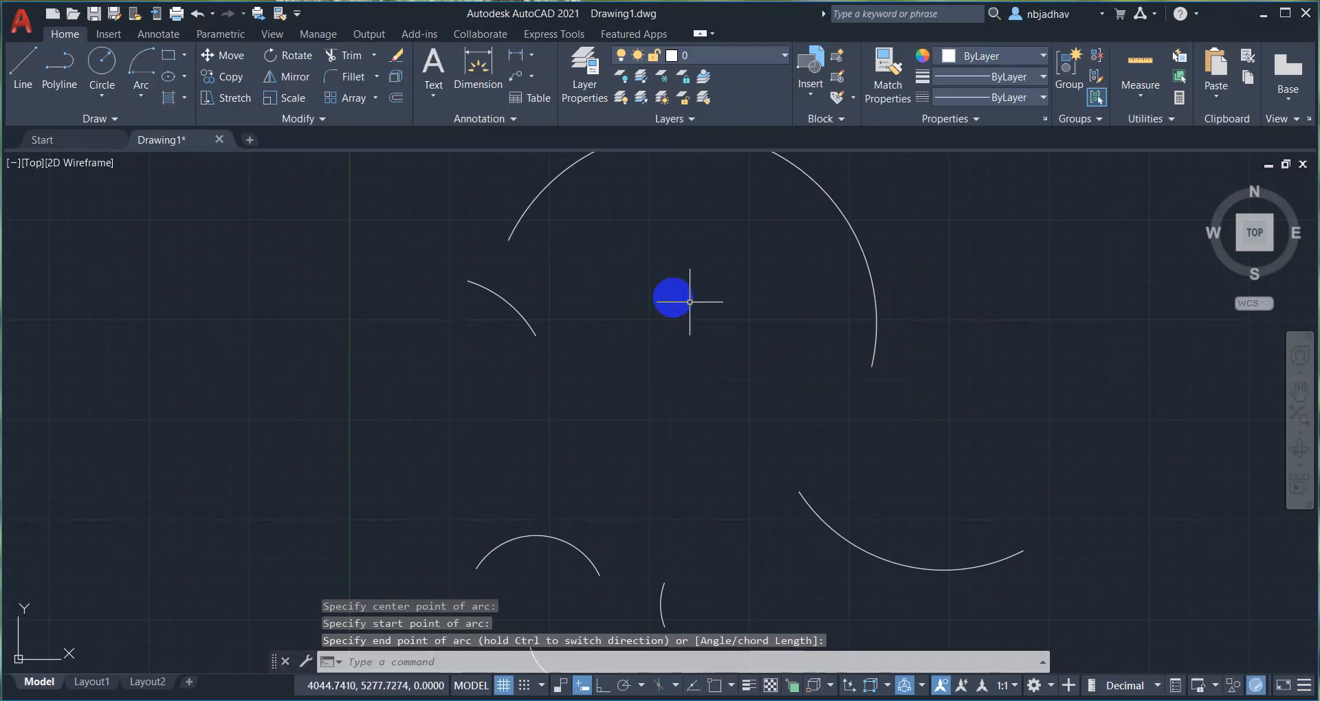
- Draw a Center, Start, Angle arc with an included angle of about 161° right of the large arc, bulging downward
middle_click_drag(761, 362, 736, 435)
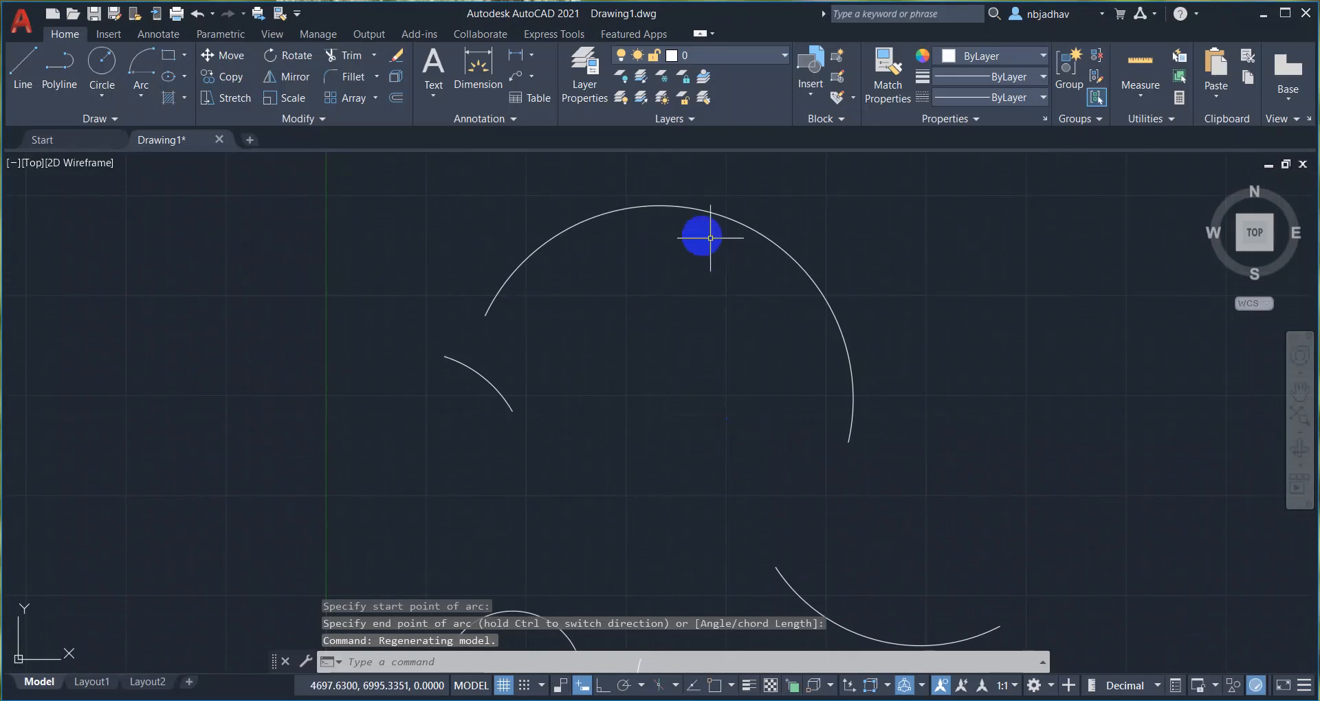
left_click(144, 104)
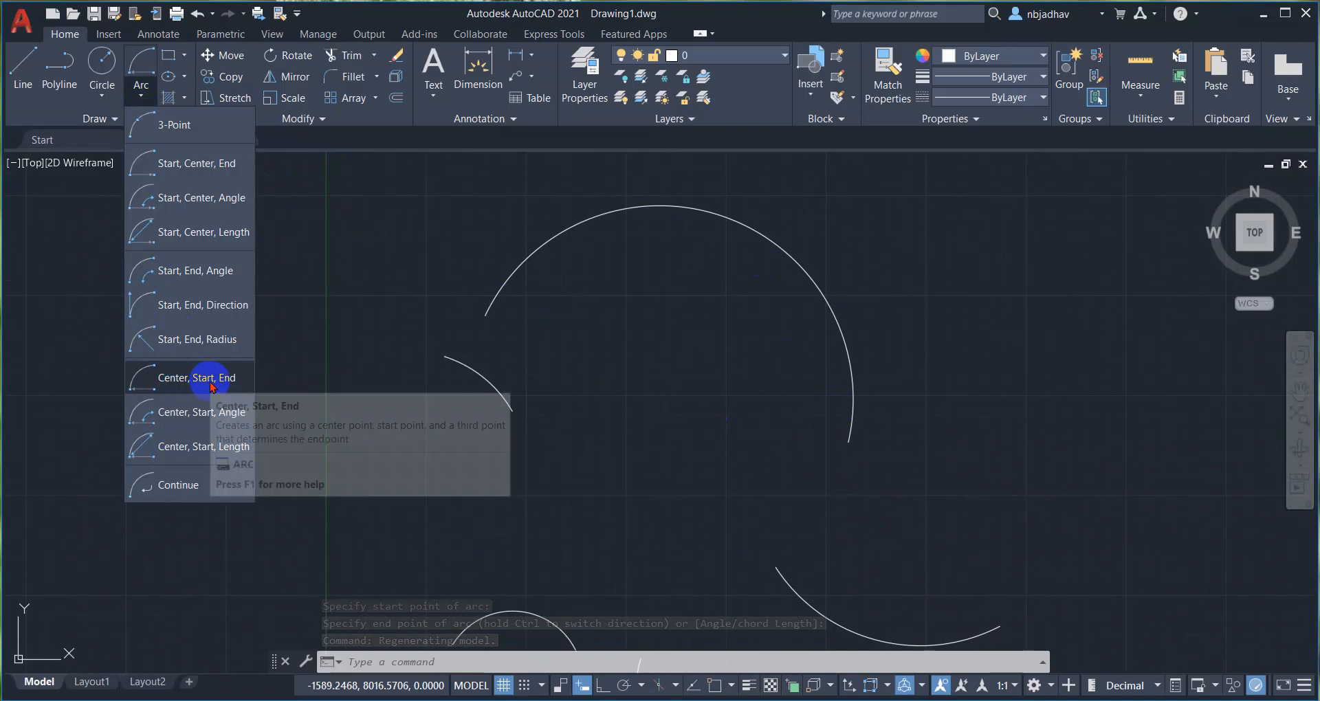
left_click(185, 412)
middle_click_drag(931, 403, 429, 435)
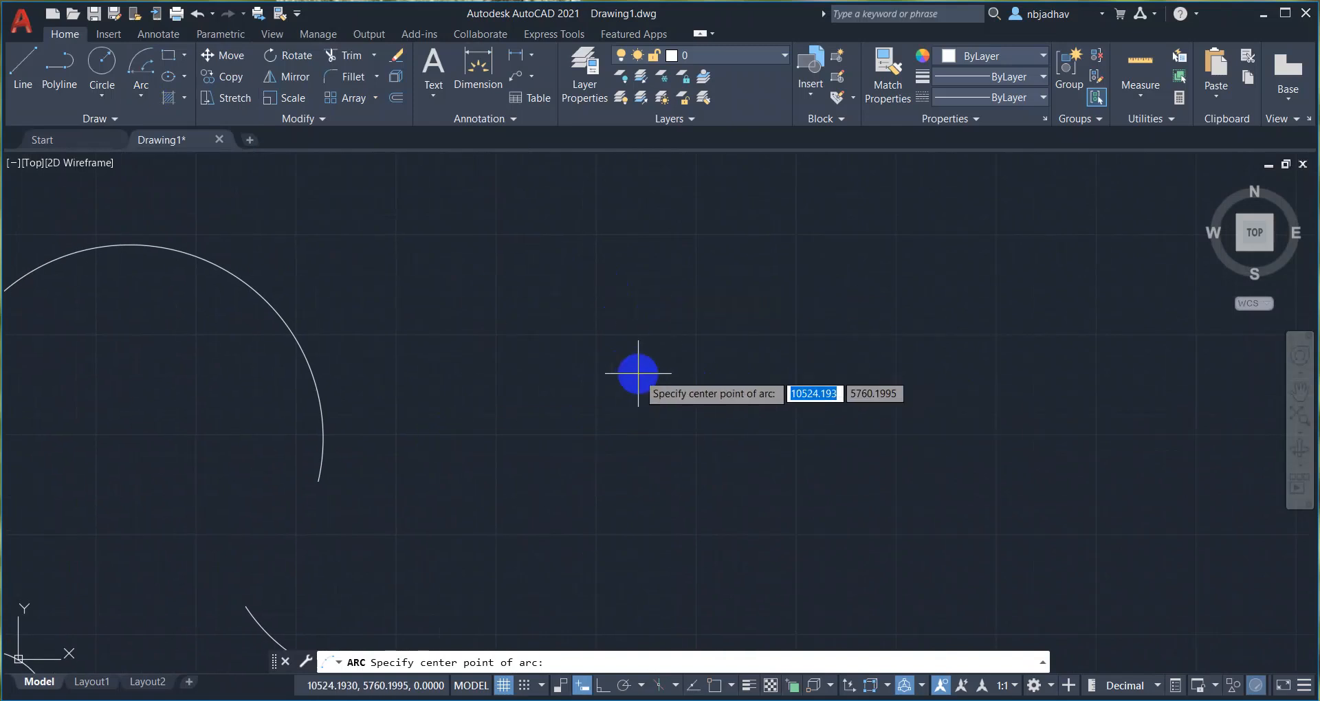
left_click(861, 374)
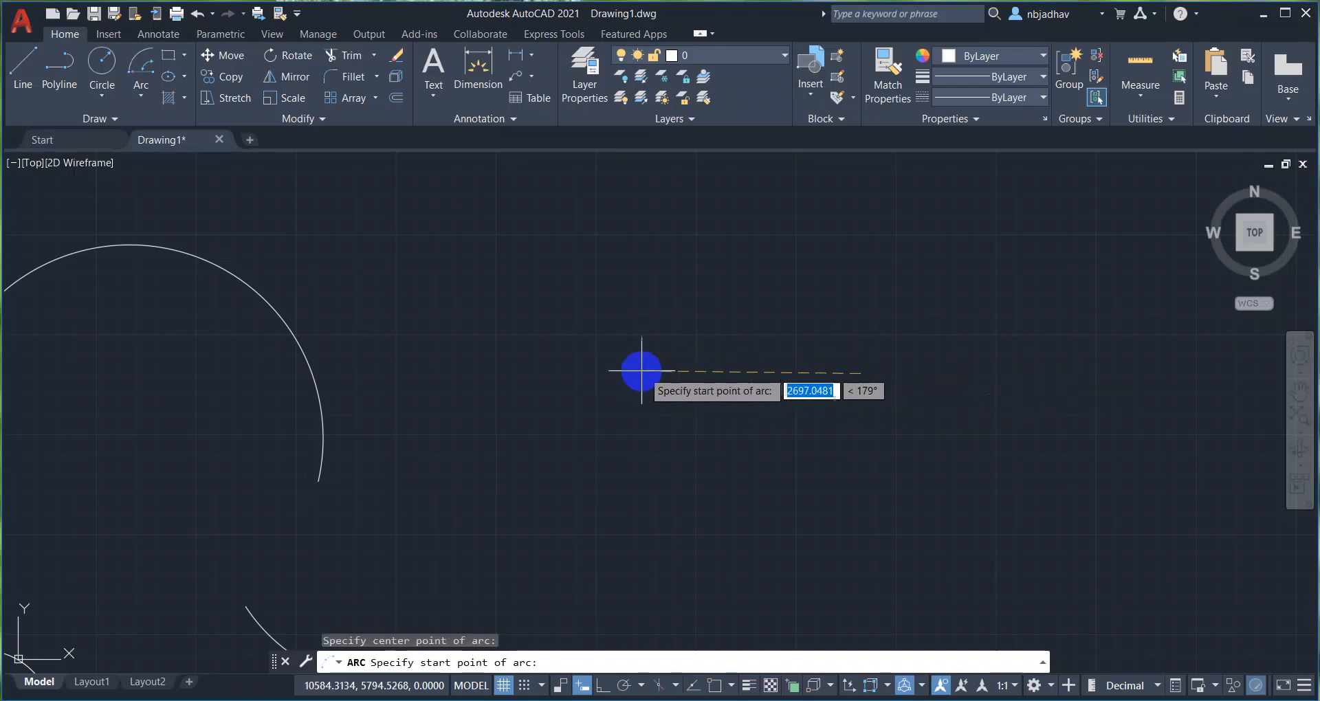
left_click(543, 372)
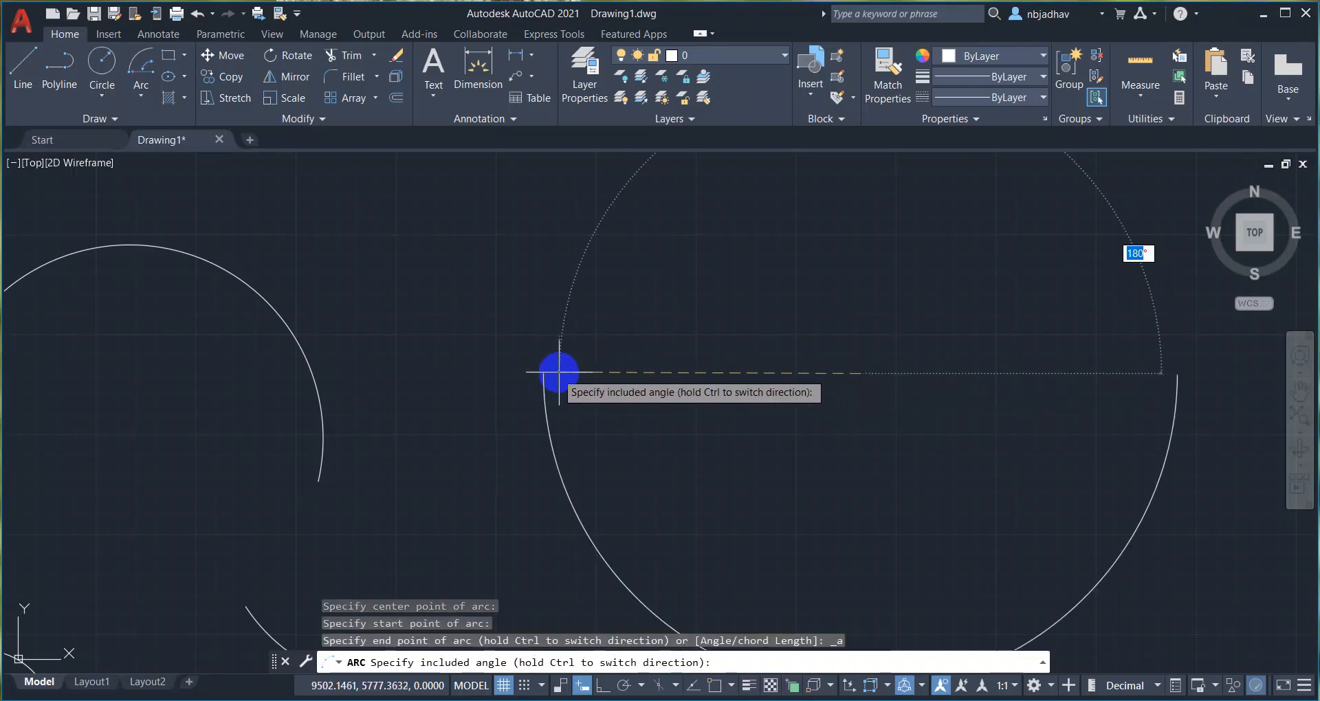
scroll(947, 382, "down", 4)
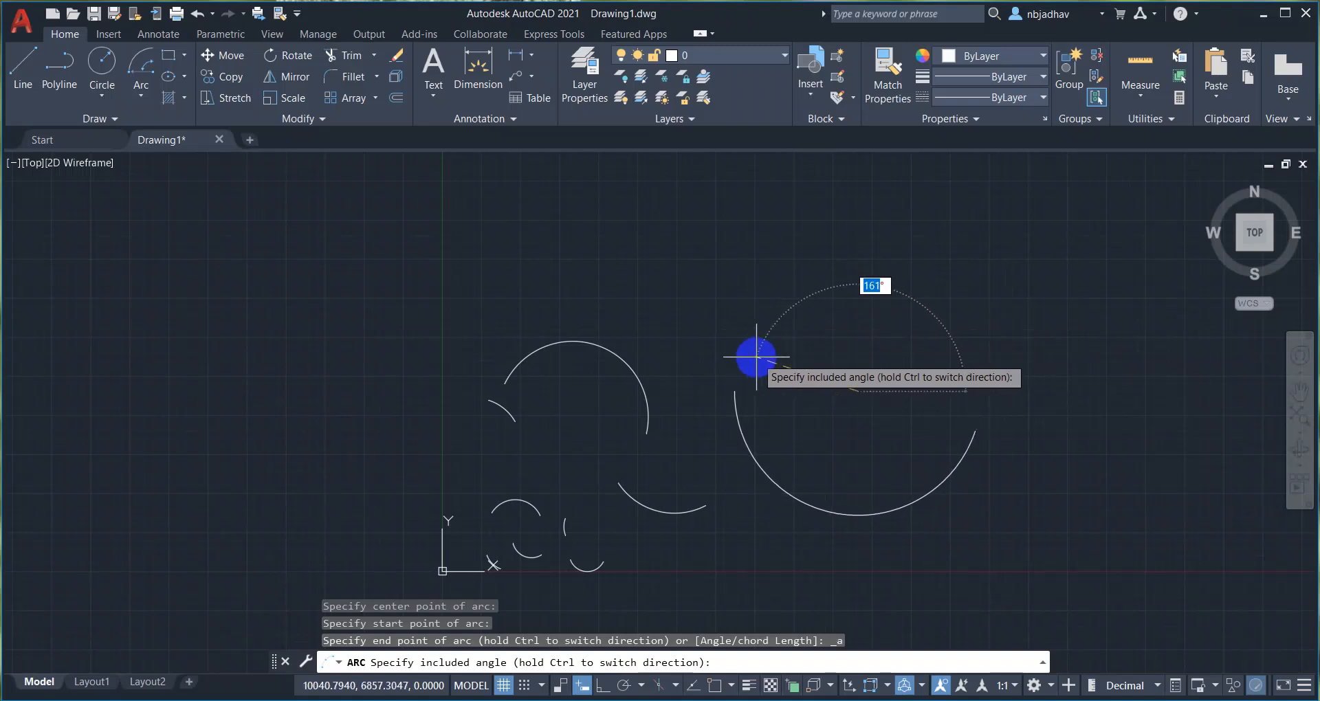
left_click(756, 357)
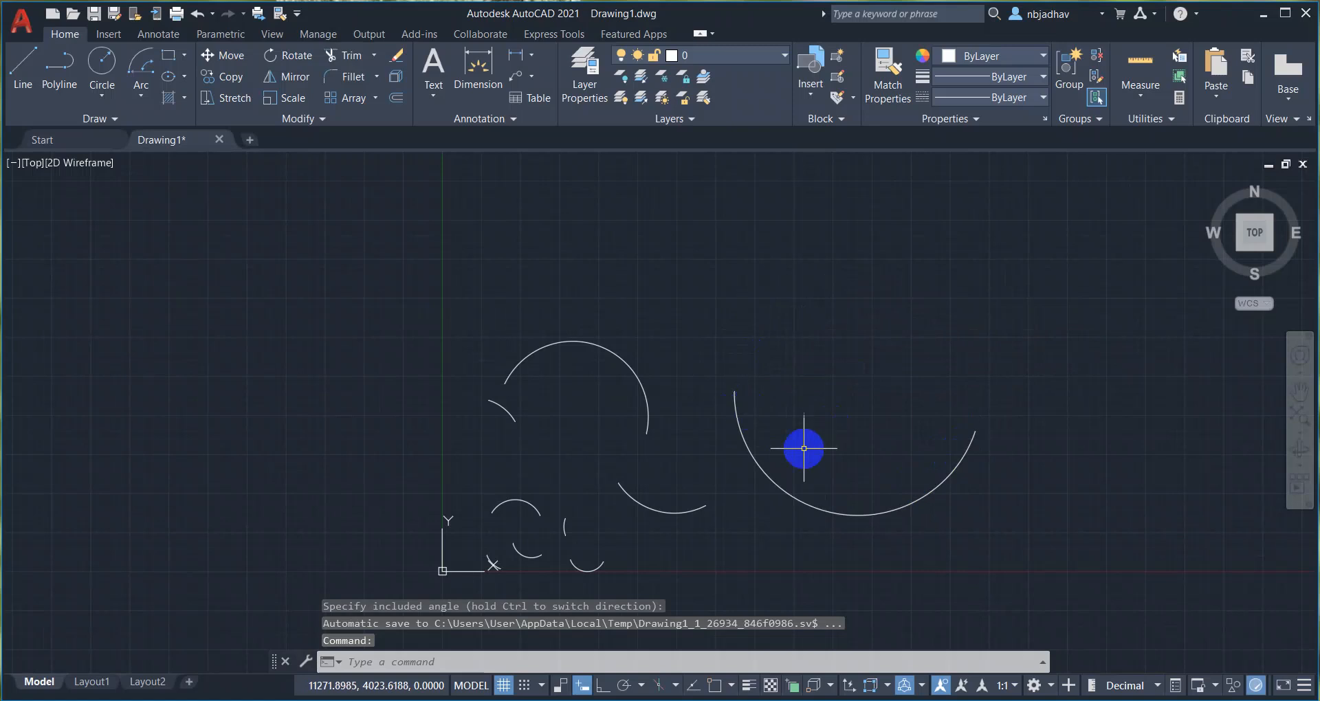
- Draw a Center, Start, Length arc with a chord of about 8273 units in the empty area above the existing arcs
left_click(144, 99)
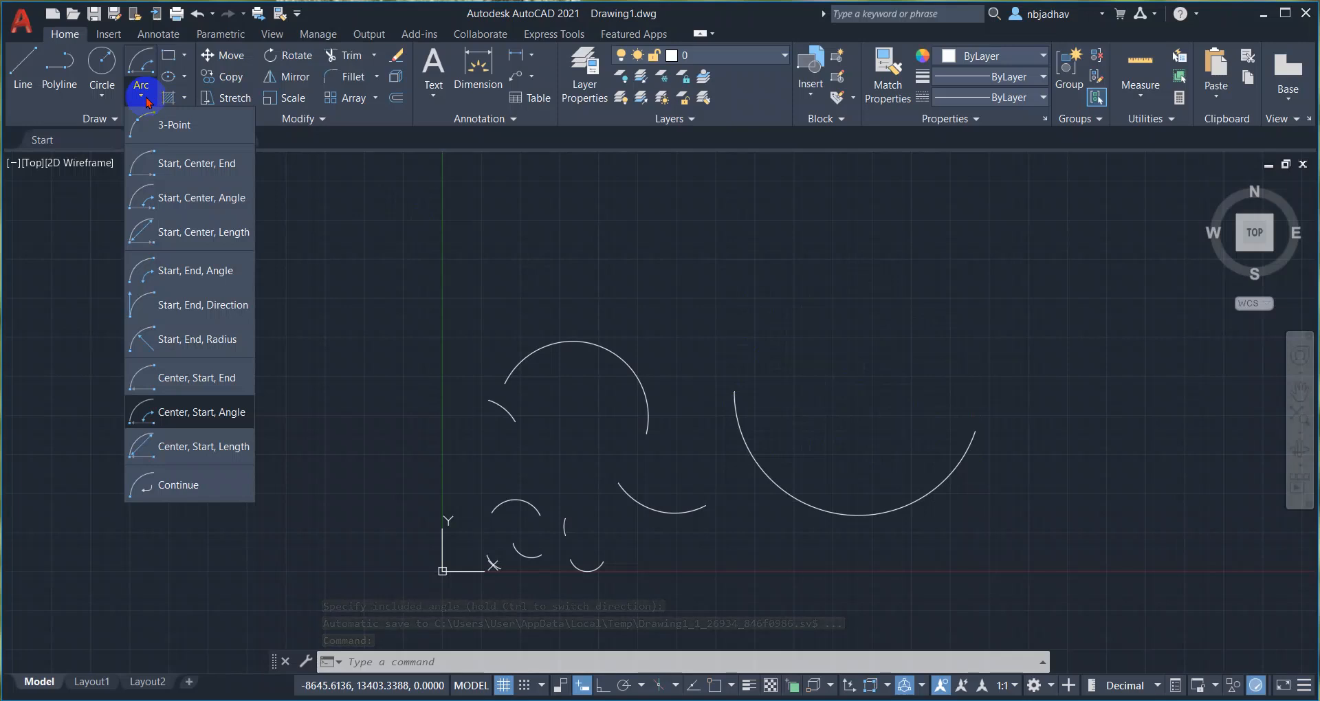
left_click(197, 453)
middle_click_drag(987, 297, 834, 441)
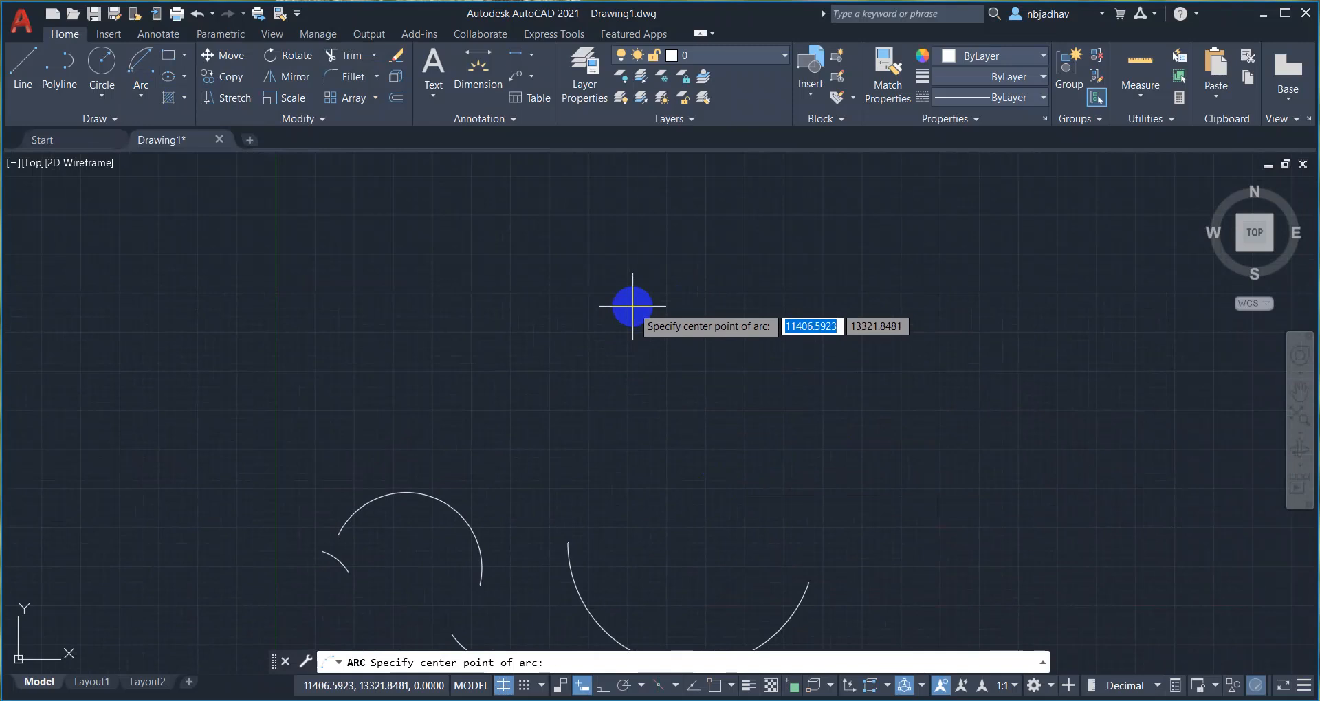
left_click(632, 306)
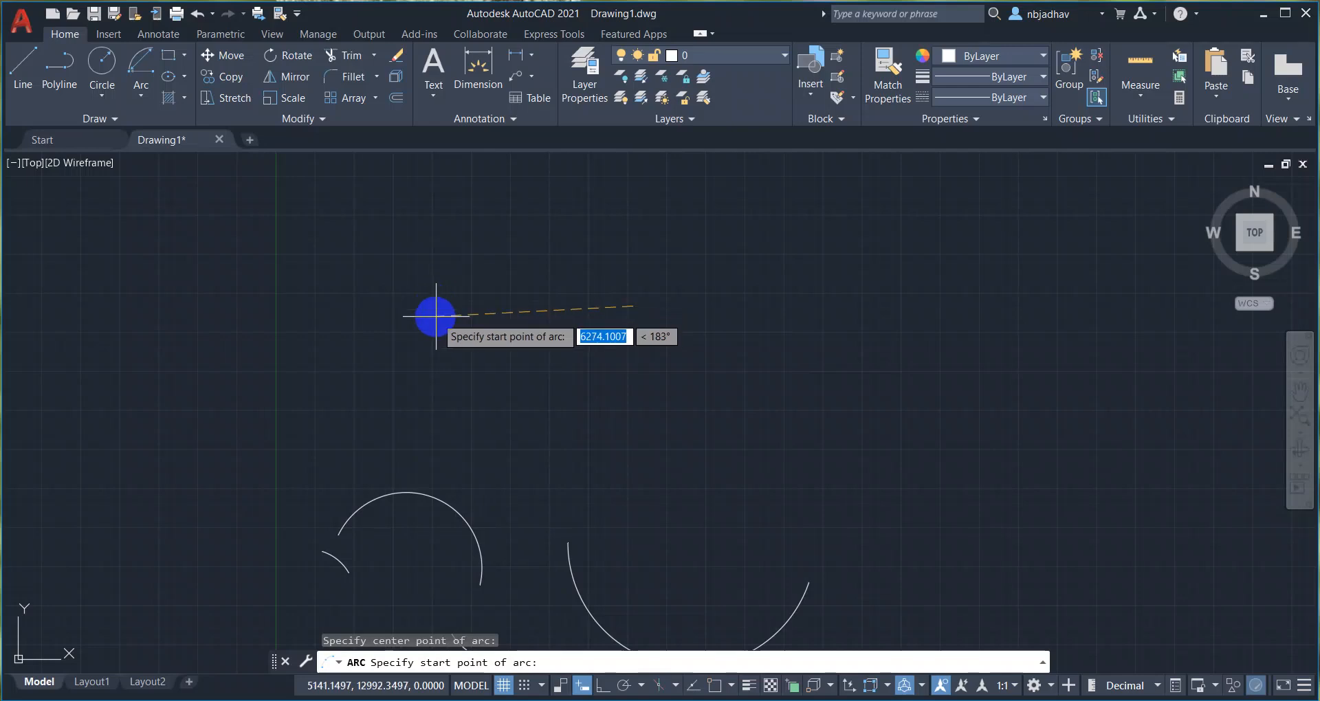
left_click(435, 301)
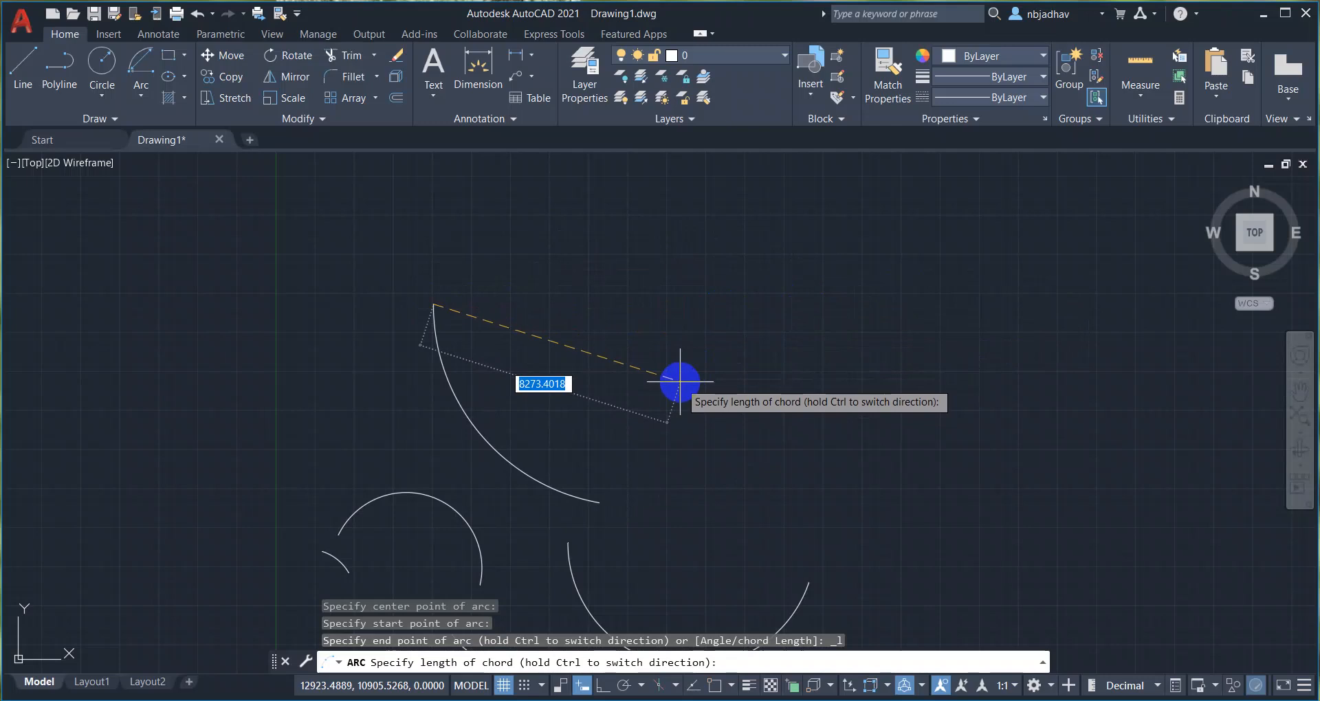
left_click(679, 381)
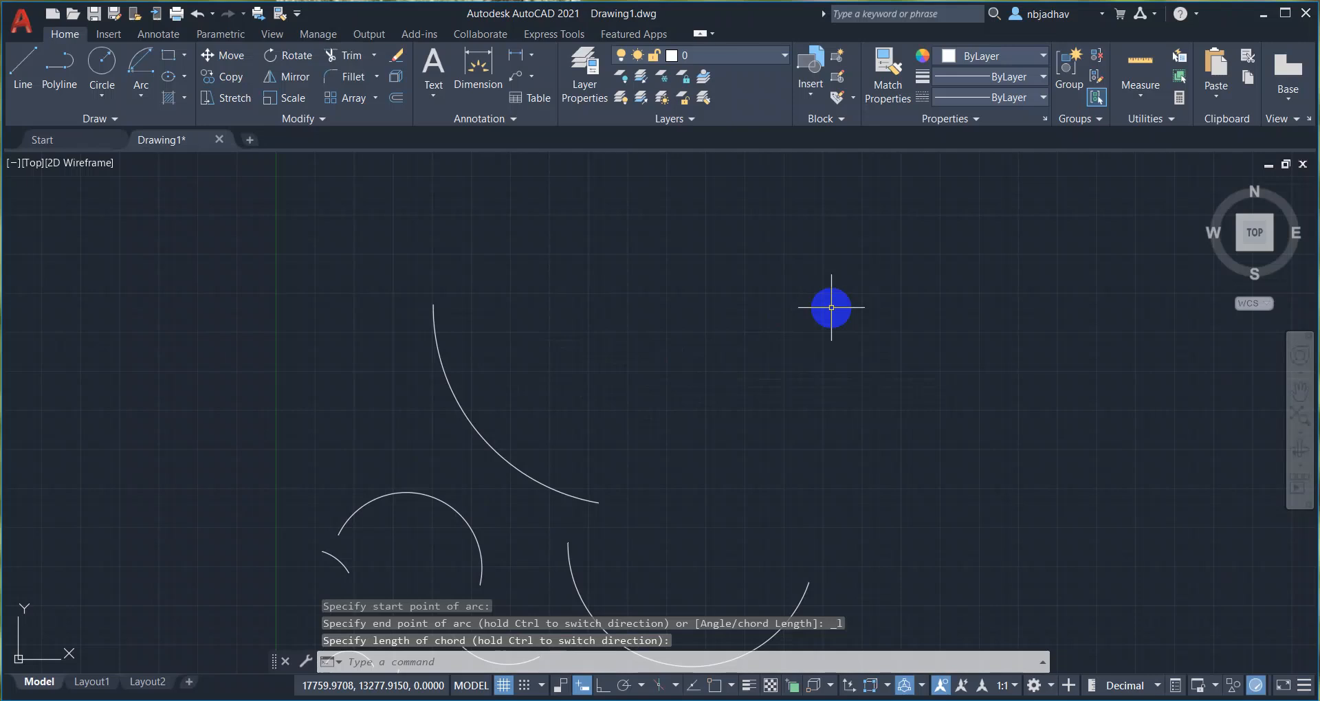
- Select all the example arcs and erase them from the drawing
scroll(822, 319, "down", 3)
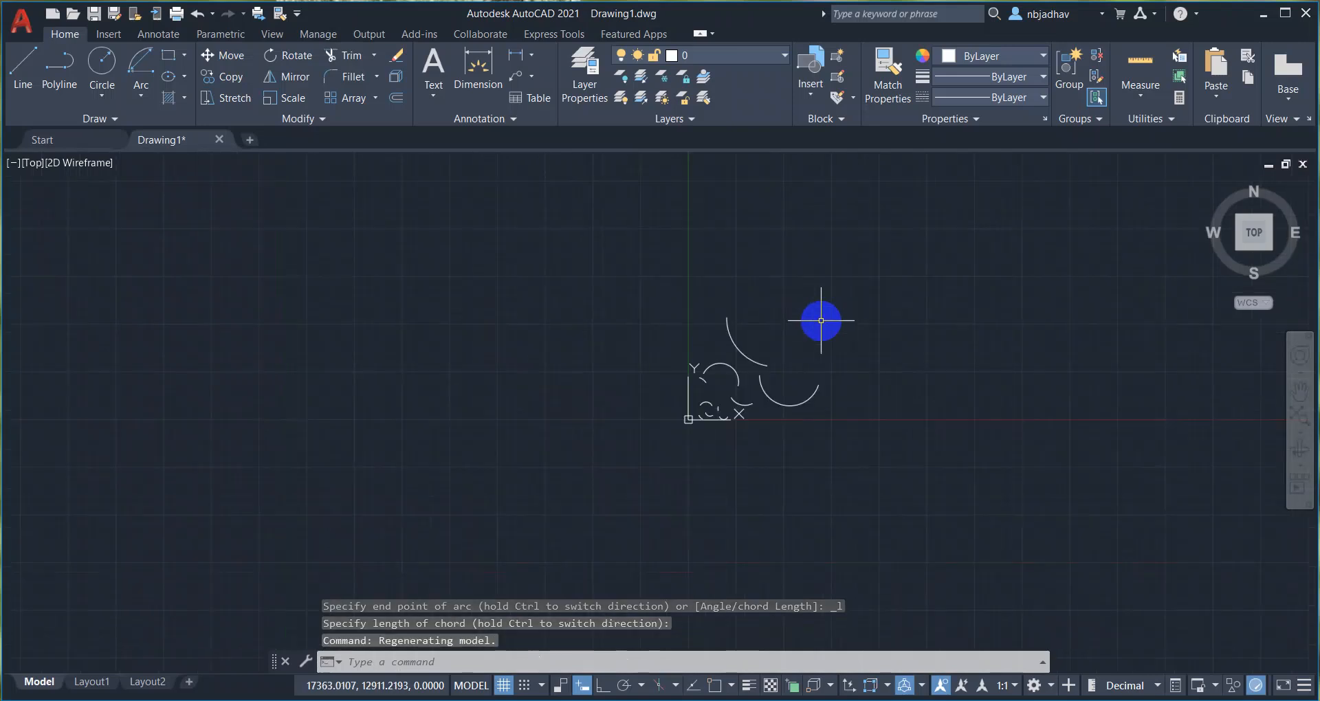
mouse_move(448, 260)
left_mouse_down()
mouse_move(736, 440)
mouse_move(940, 451)
mouse_move(949, 368)
left_mouse_up()
left_click(793, 556)
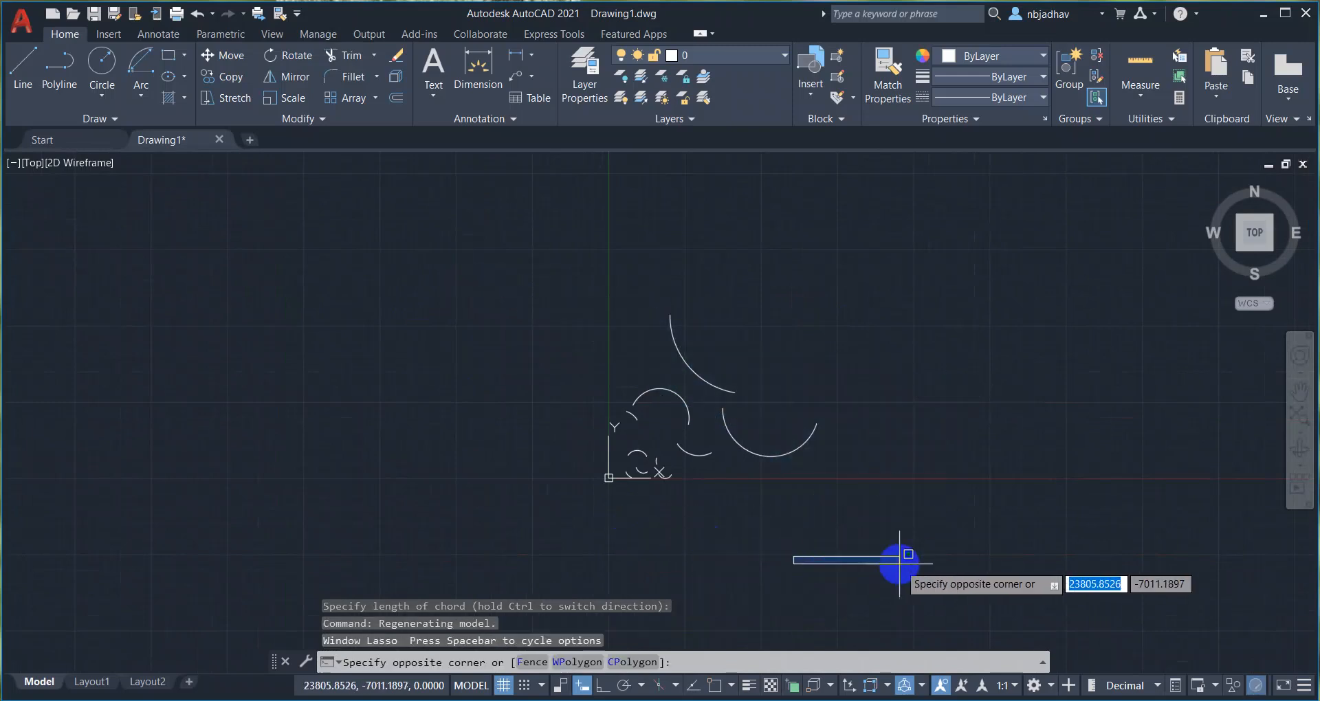
left_click(898, 554)
mouse_move(522, 298)
left_mouse_down()
mouse_move(848, 518)
mouse_move(860, 271)
mouse_move(430, 353)
mouse_move(833, 588)
mouse_move(930, 472)
left_mouse_up()
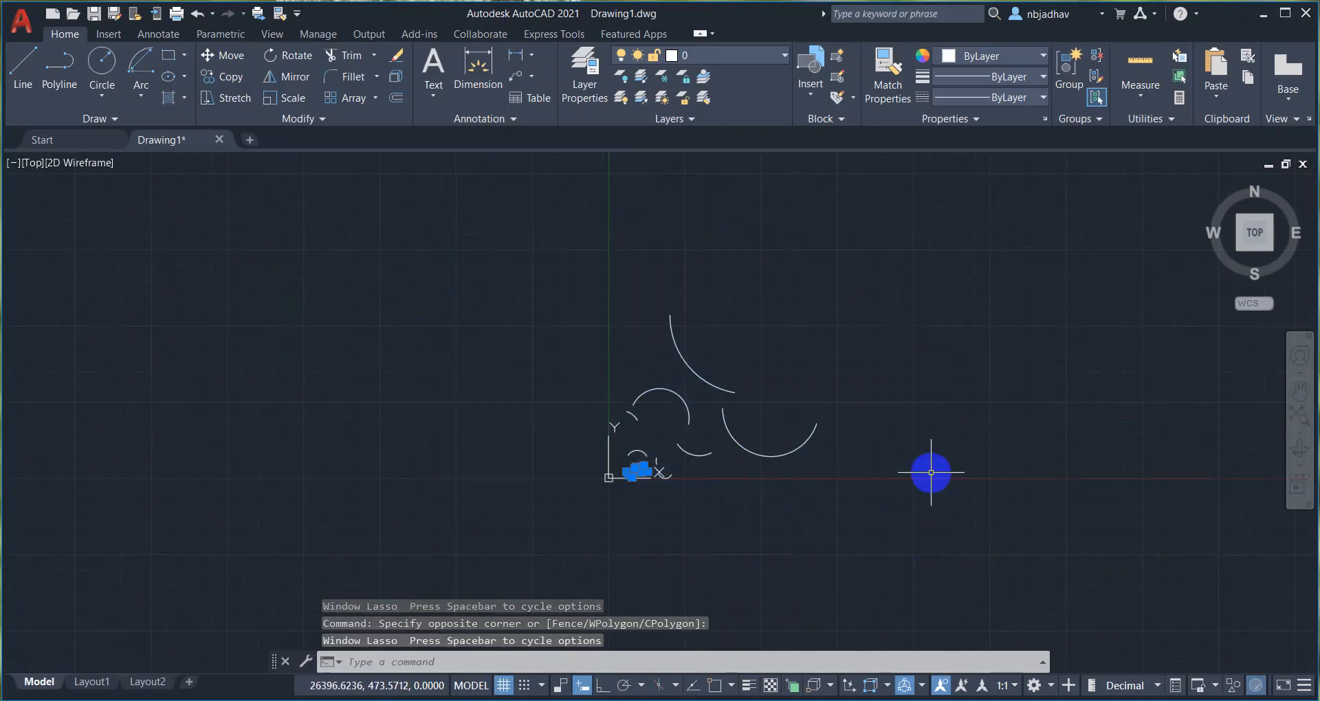
left_click(819, 525)
left_click(508, 292)
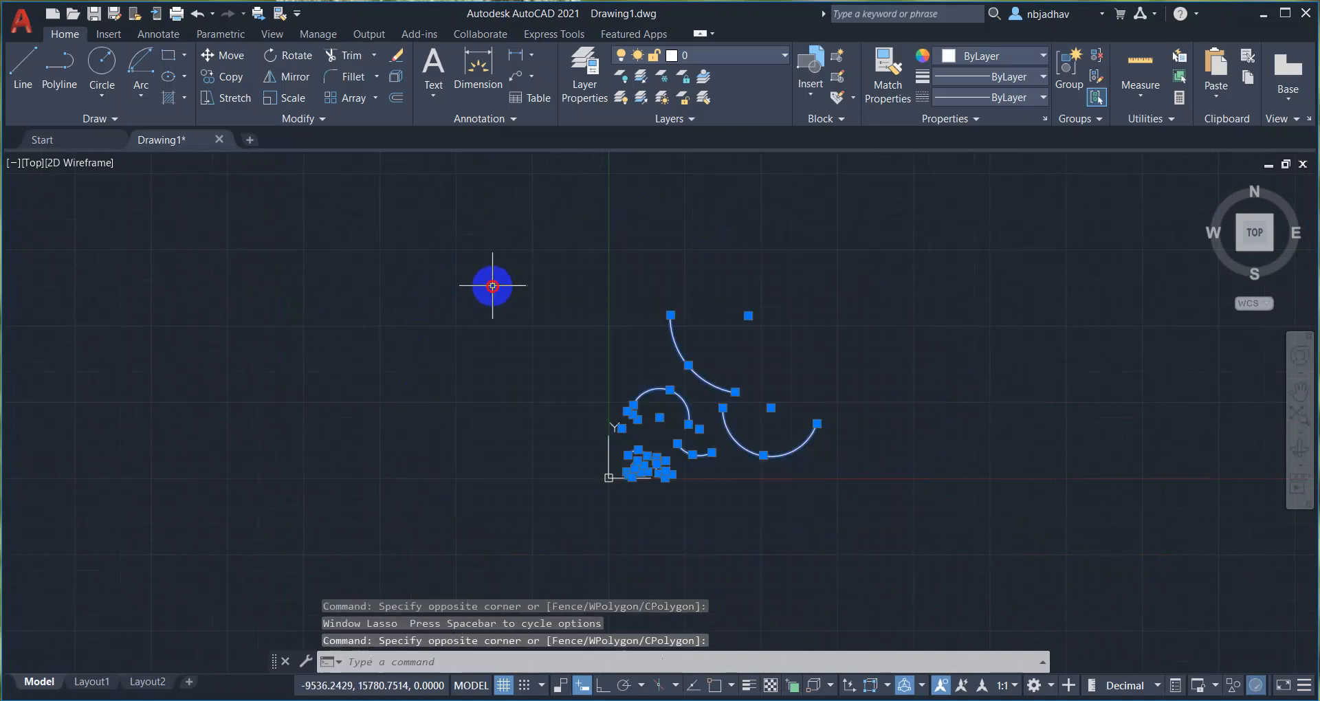
key("Delete")
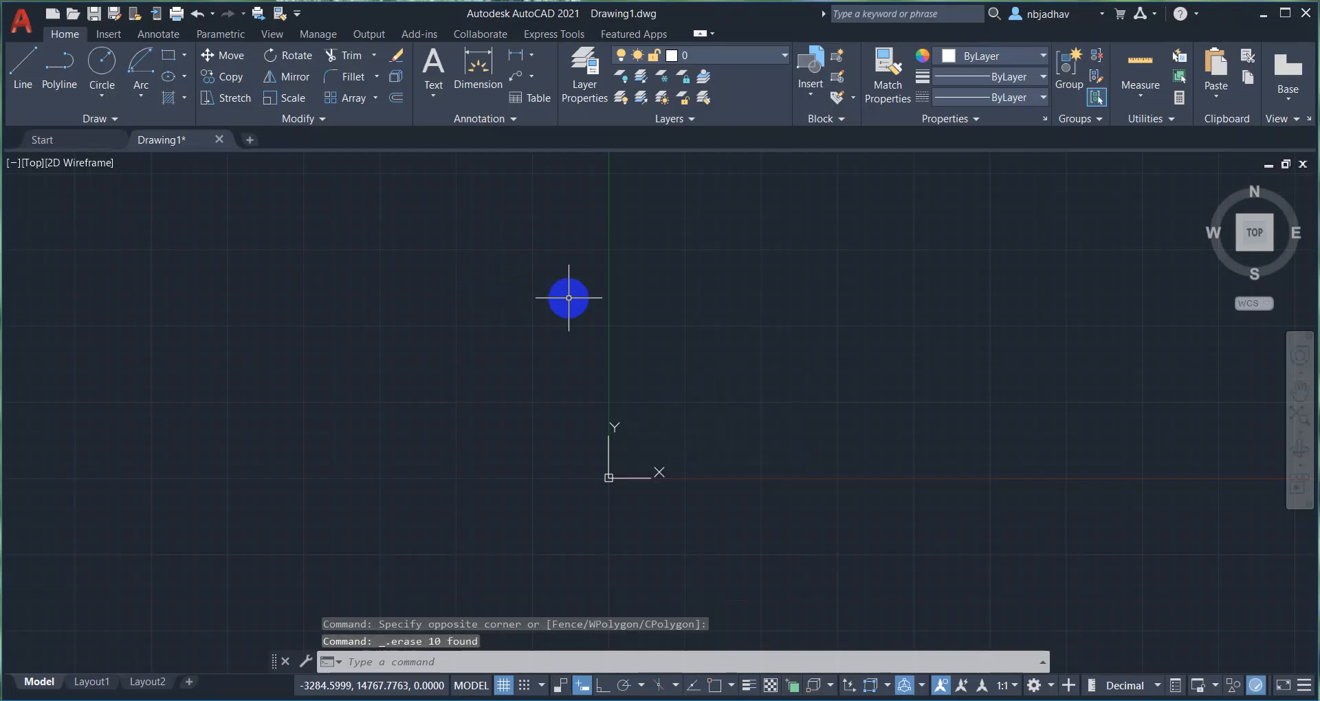
left_click(140, 100)
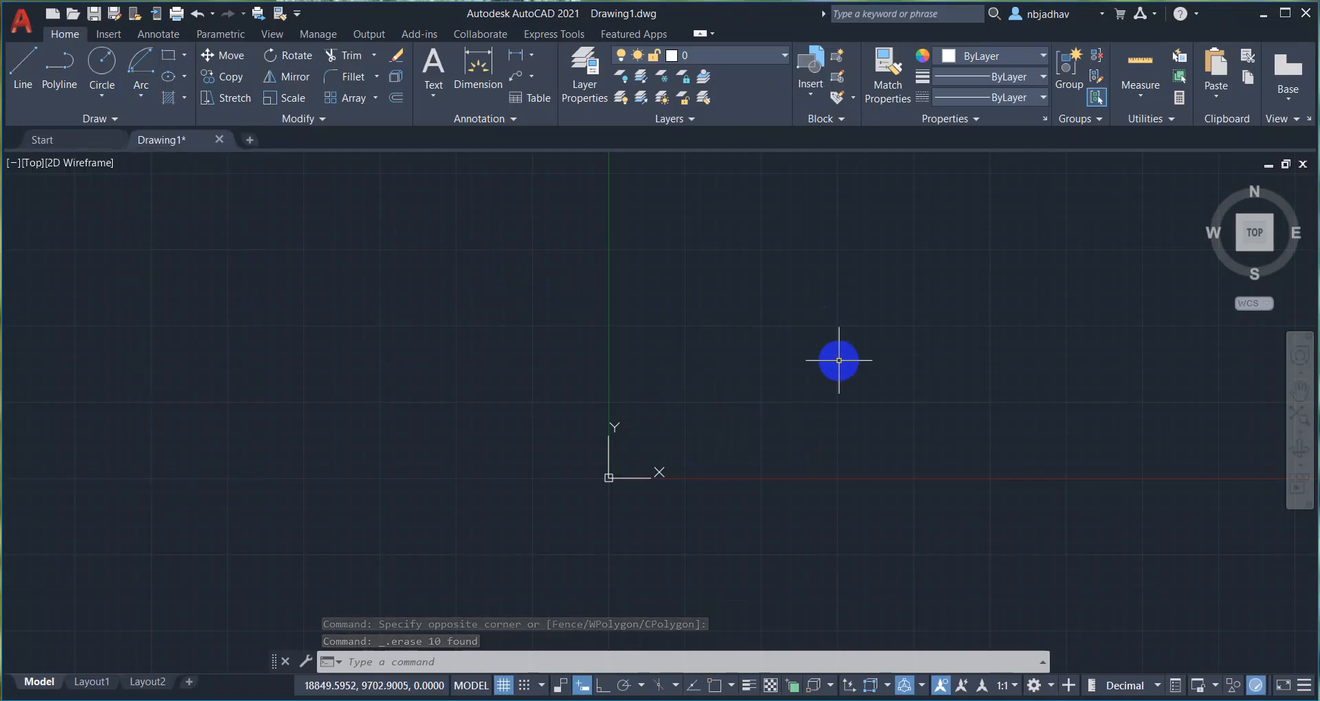
- Draw a wide 3-Point arc above and to the right of the origin, bulging upward and ending to the right of its start
middle_click_drag(878, 350, 674, 441)
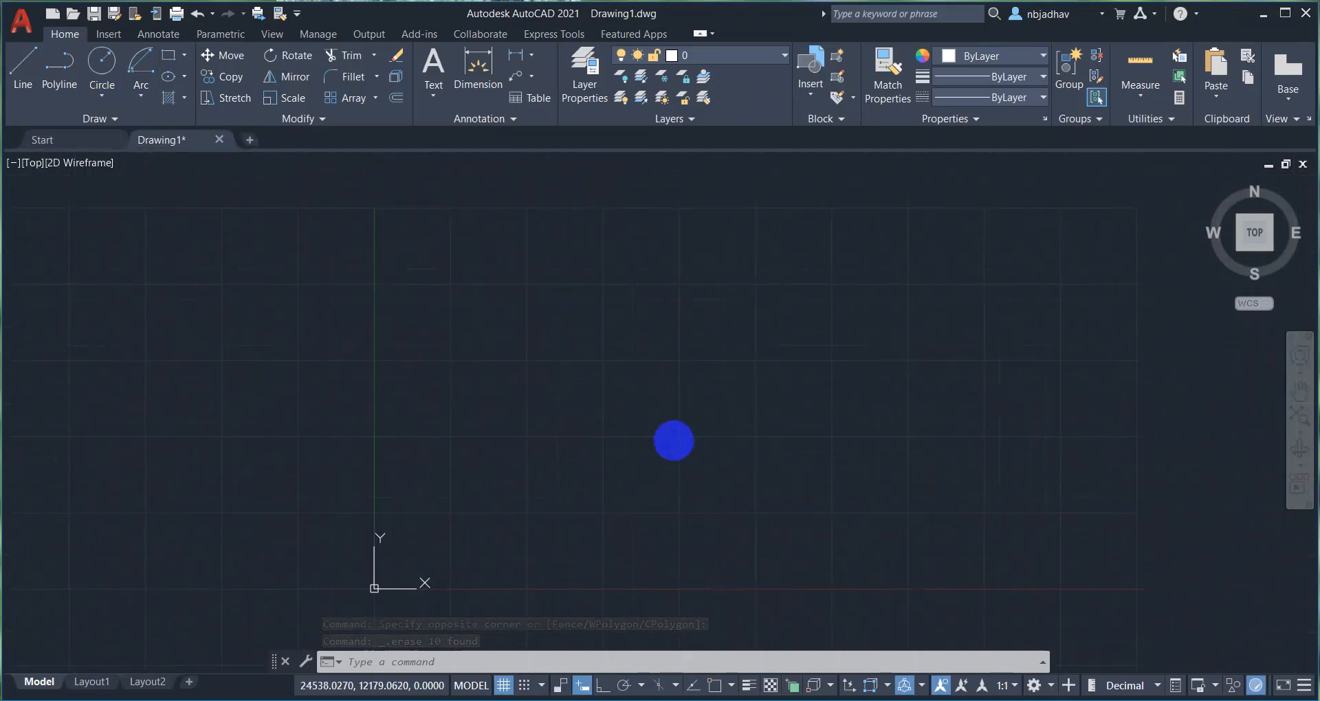
left_click(143, 97)
left_click(176, 124)
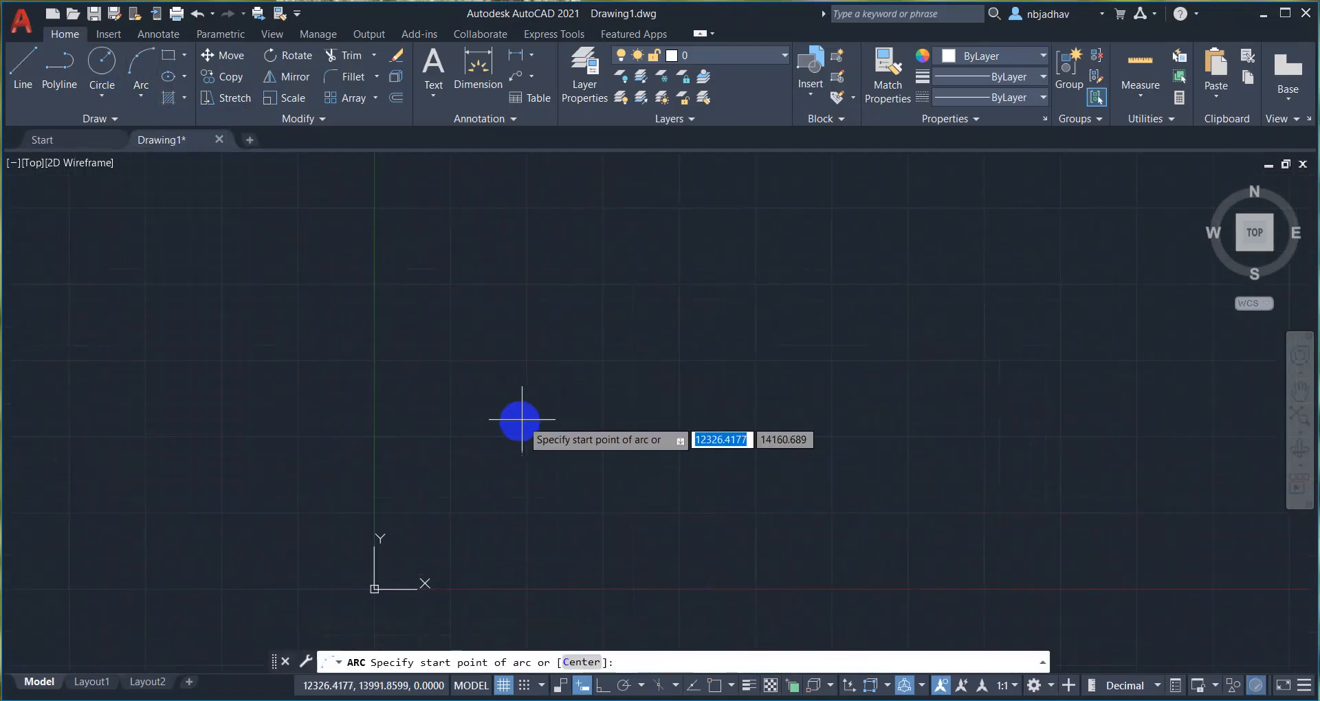
left_click(515, 423)
left_click(648, 343)
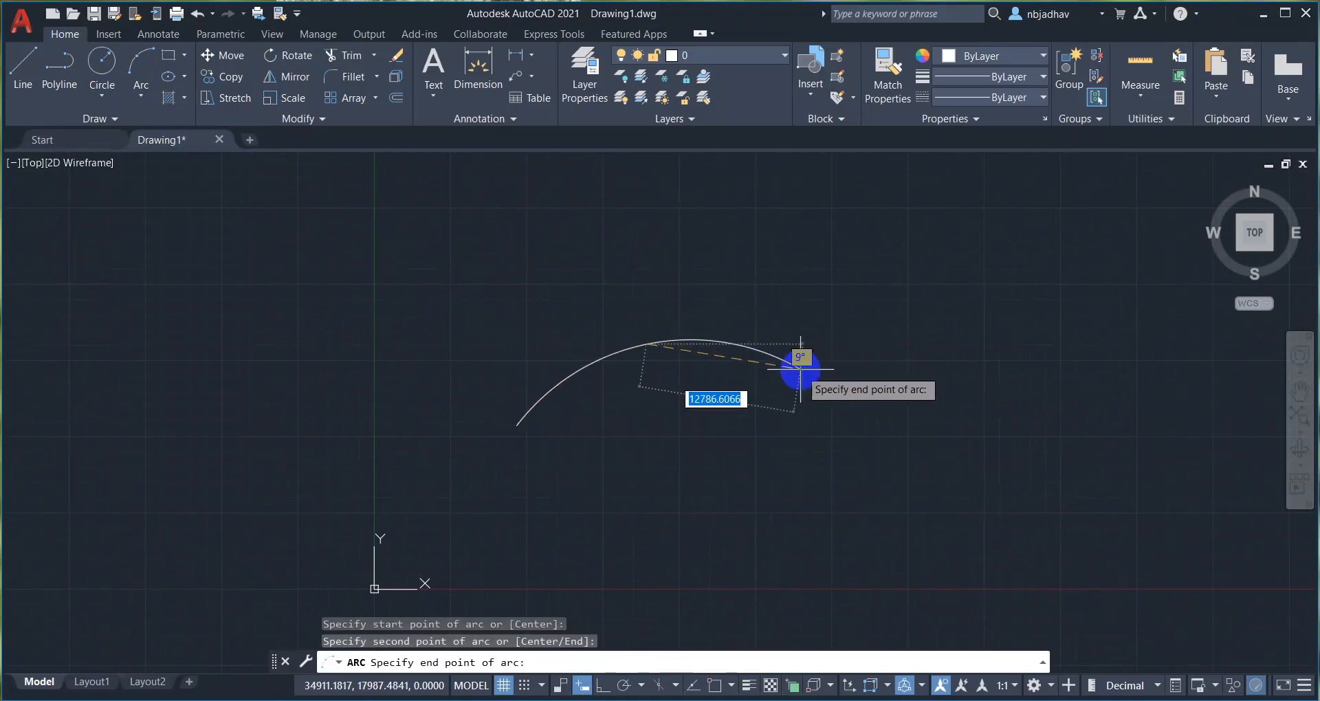
left_click(818, 375)
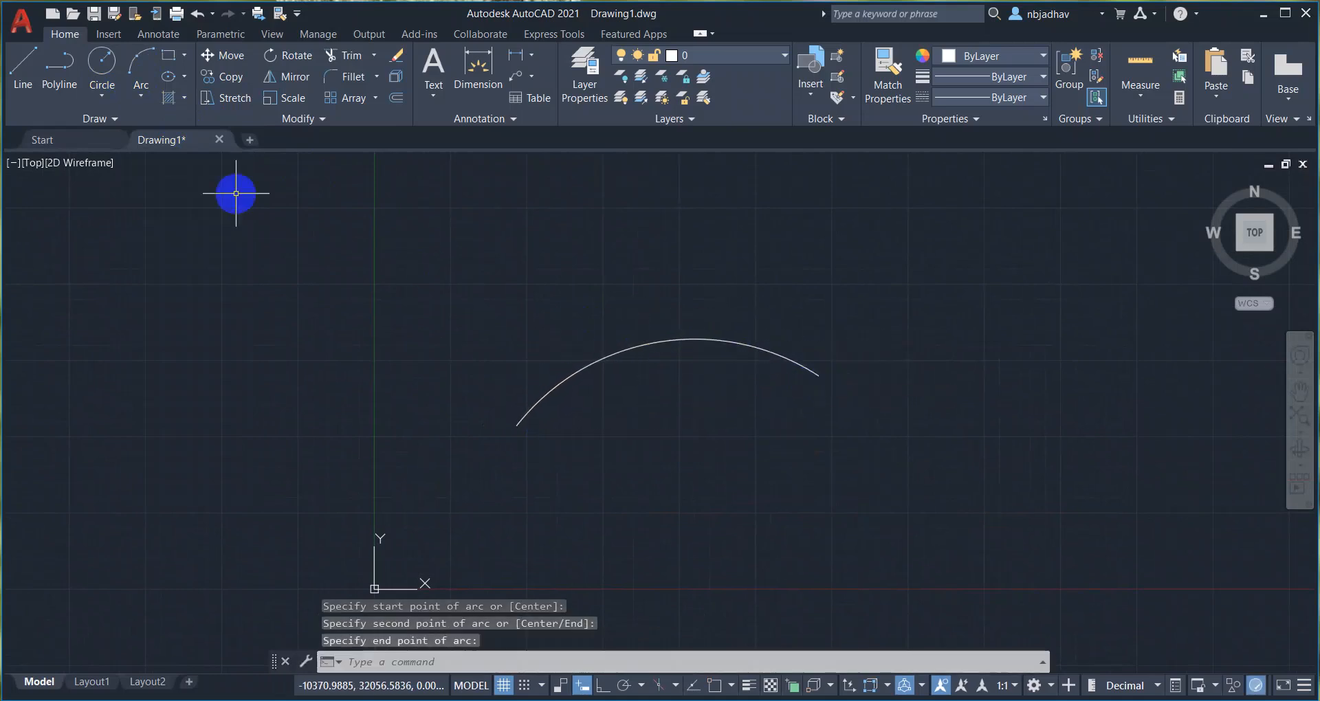
- Continue from the 3-Point arc's right end with a tangent arc bulging downward, its endpoint about 24102 units away at about 17°
left_click(145, 101)
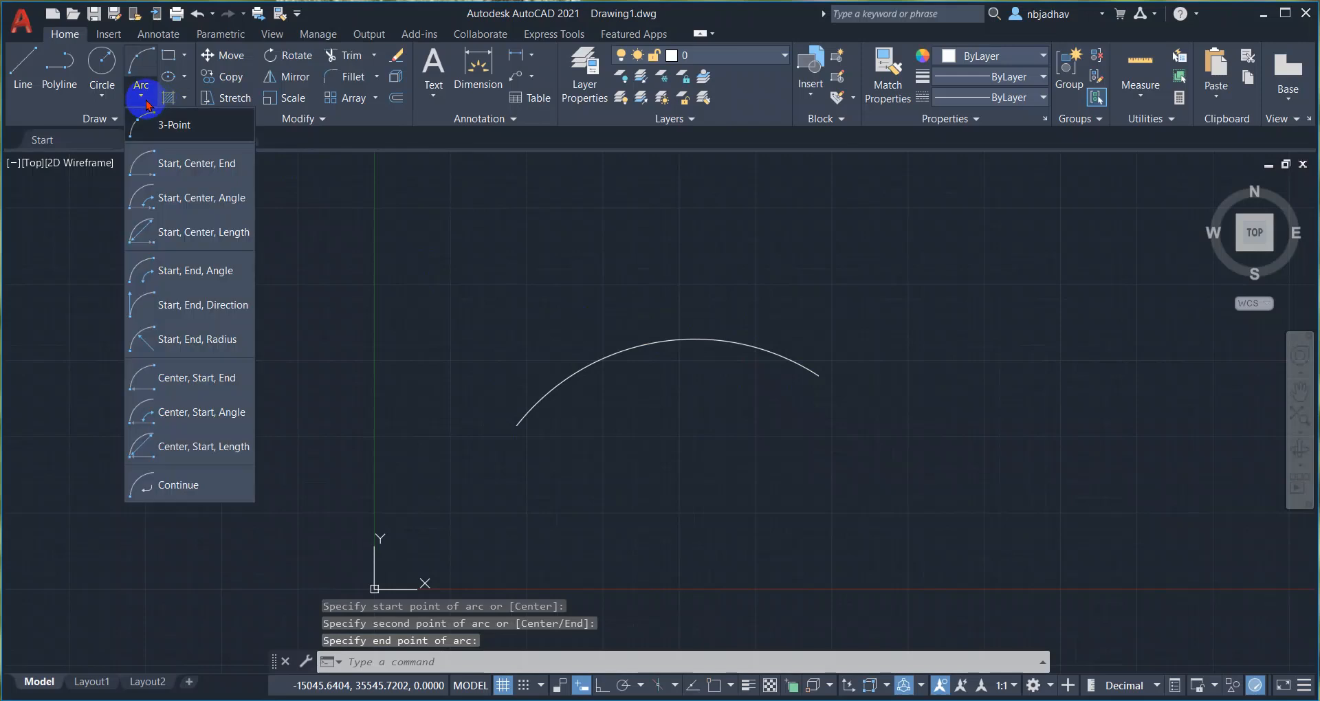
left_click(220, 488)
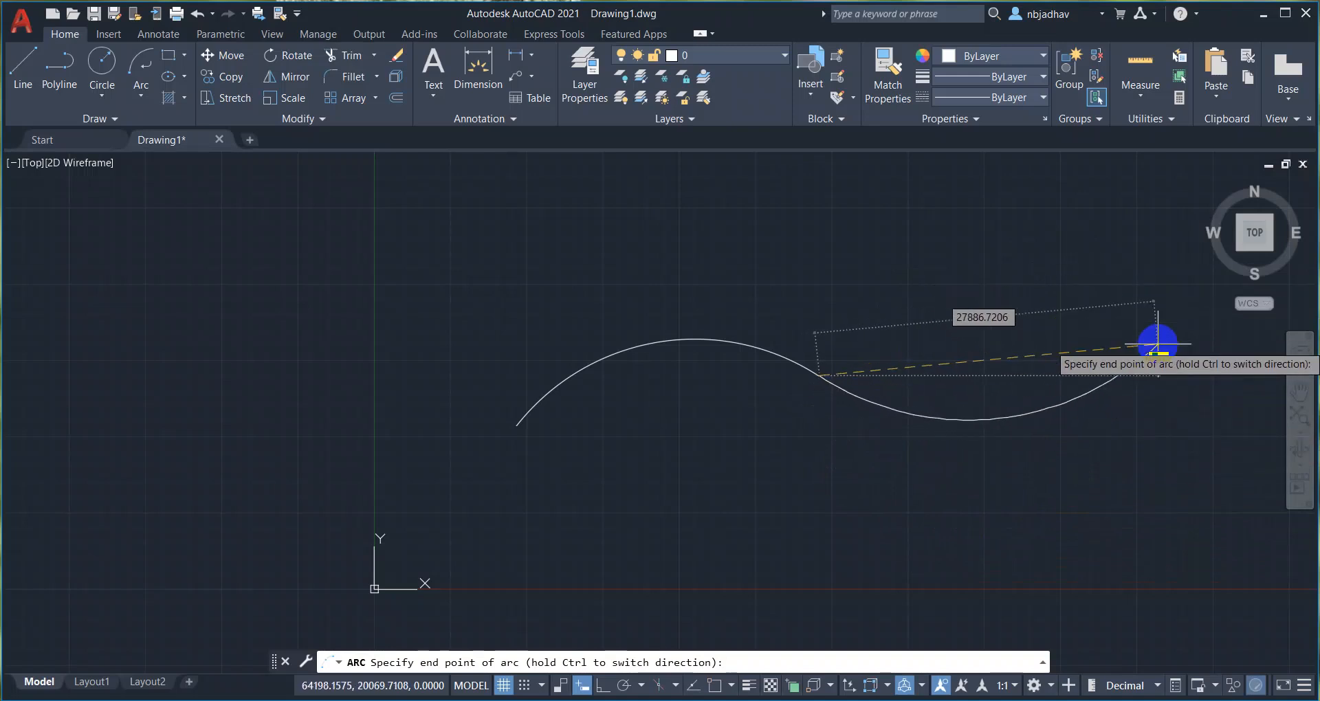
key("Tab")
key("Tab")
key("Tab")
key("Tab")
key("Tab")
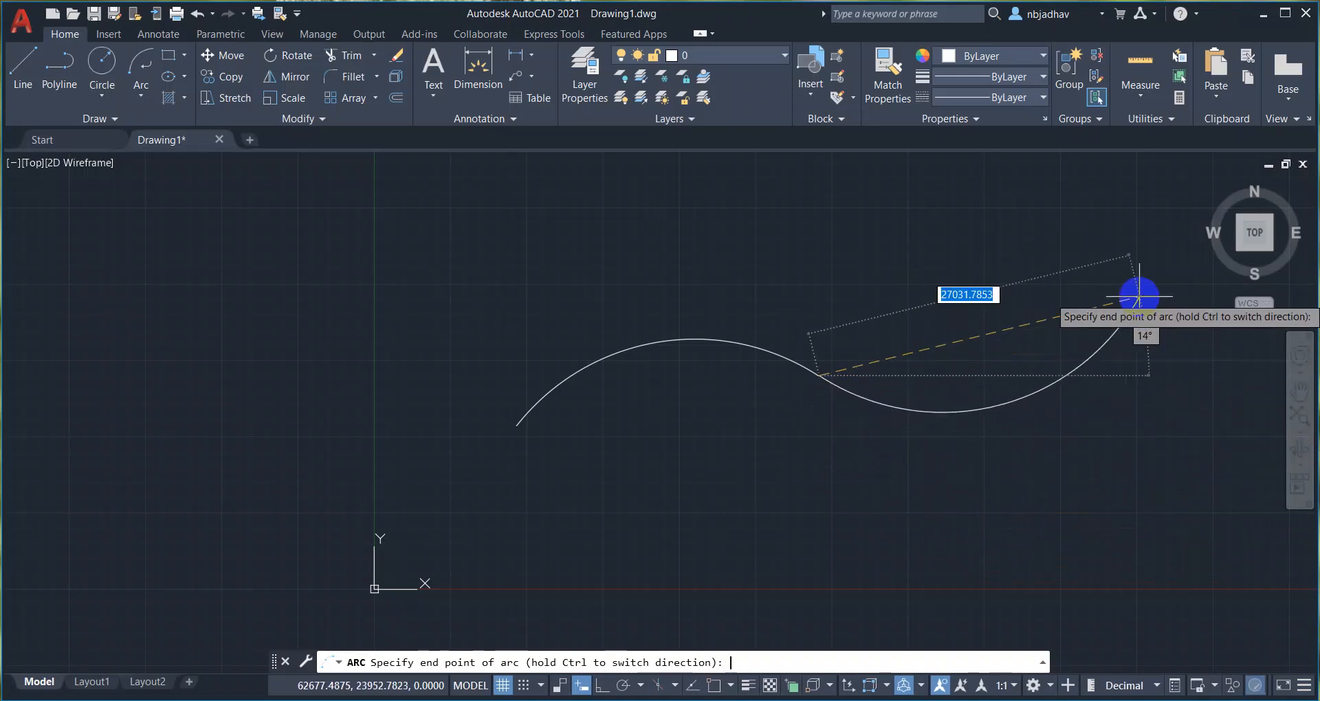
key("Tab")
key("Tab")
key("Tab")
key("Tab")
key("Tab")
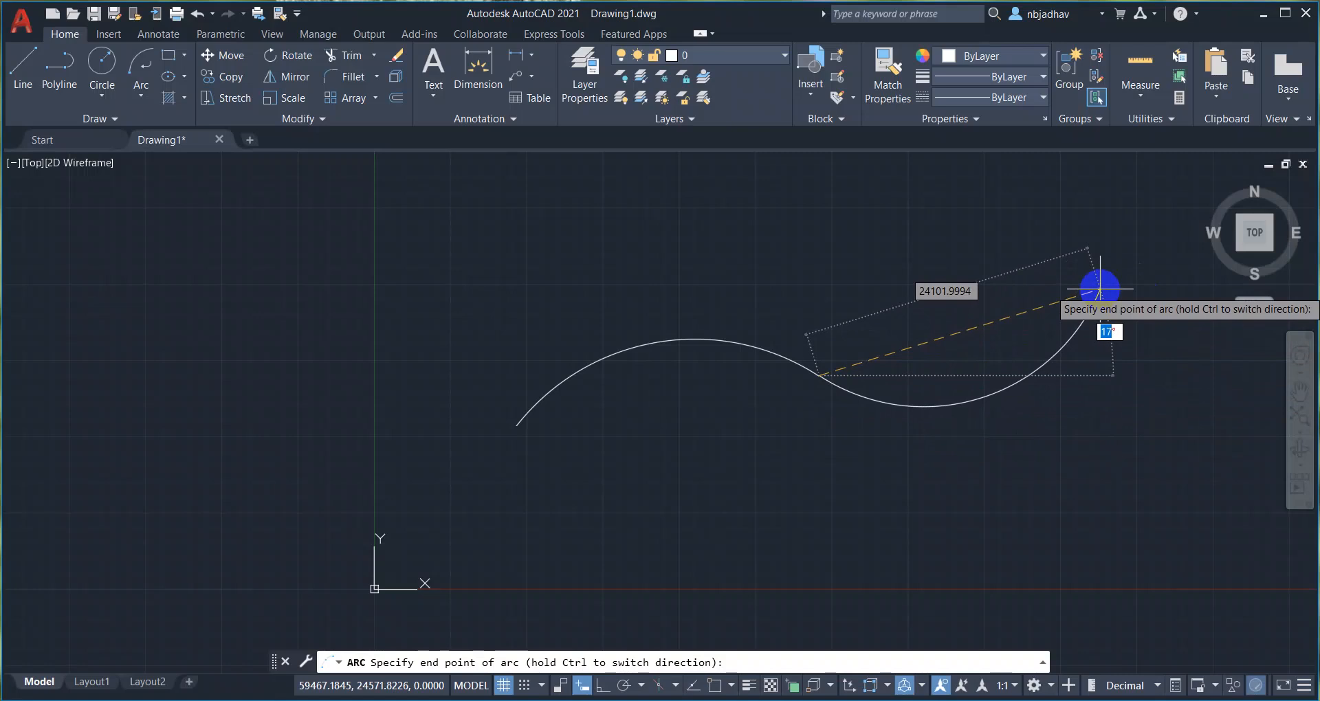
left_click(1099, 289)
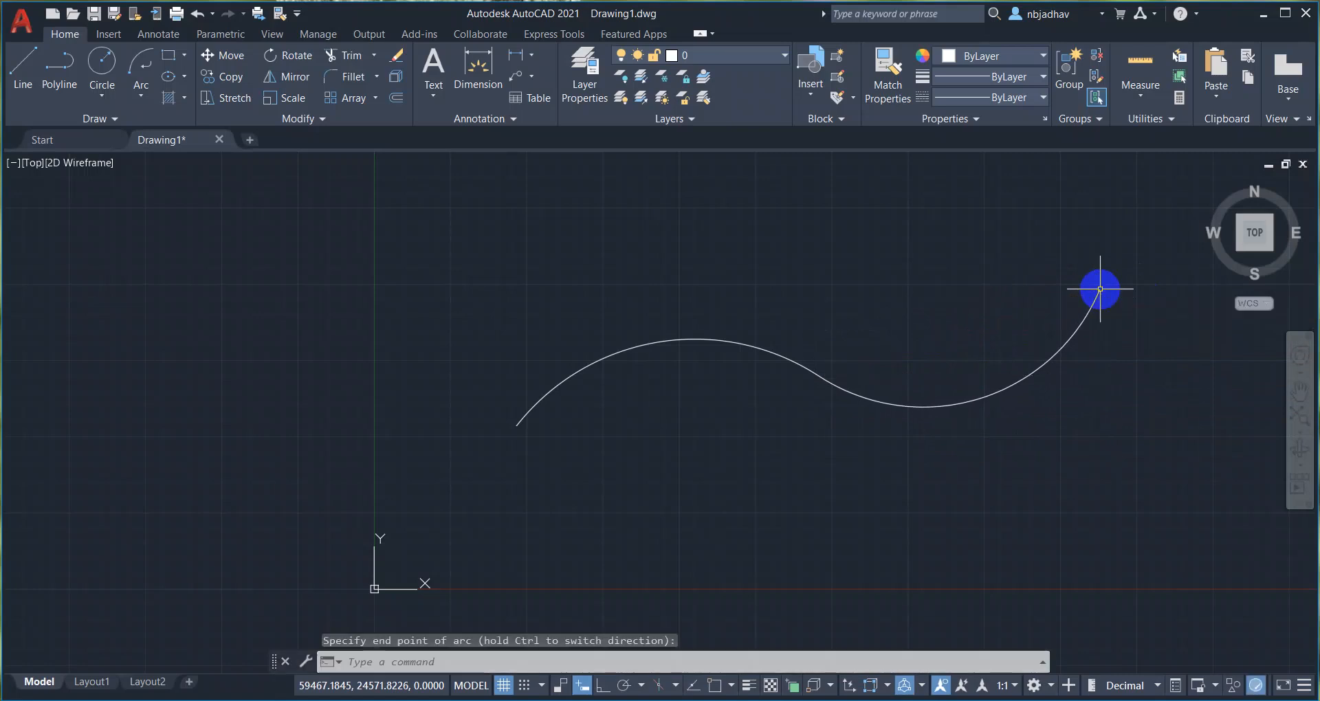
- Open the list of arc creation methods
left_click(142, 96)
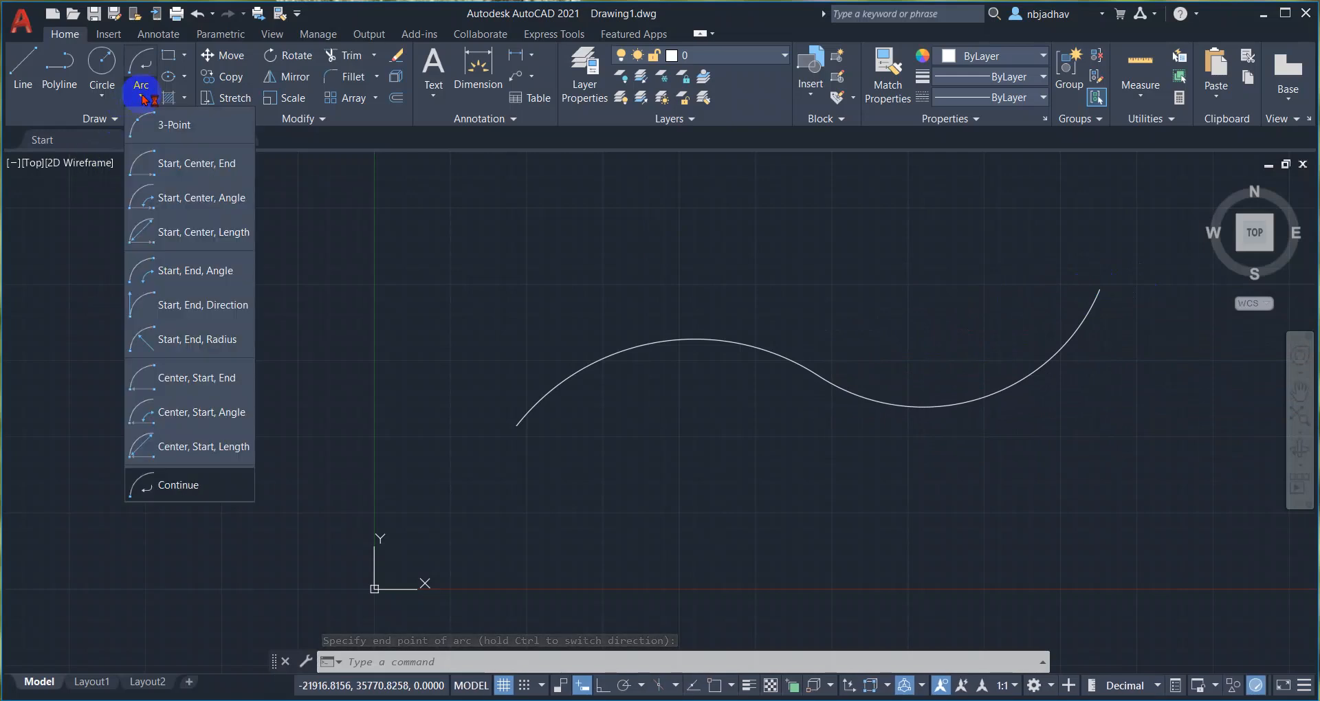